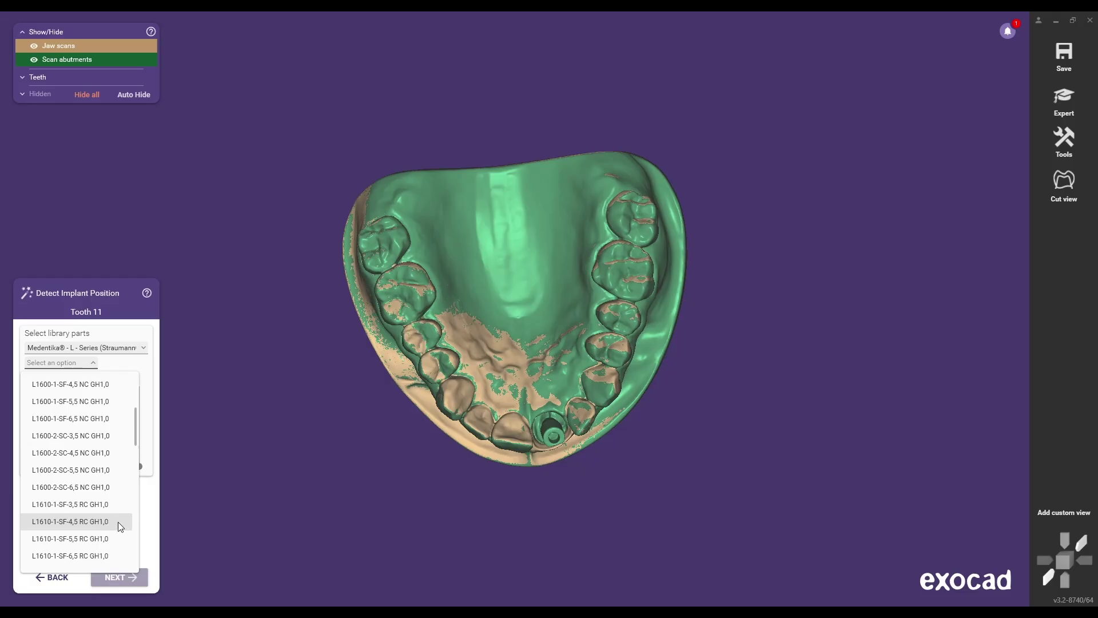
Select the L1610-1-SF-4,5 RC GH1,0 library part for the tooth 11 implant.
{"action": "left_click", "coordinate": [118, 522]}
{"action": "left_click", "coordinate": [130, 364]}
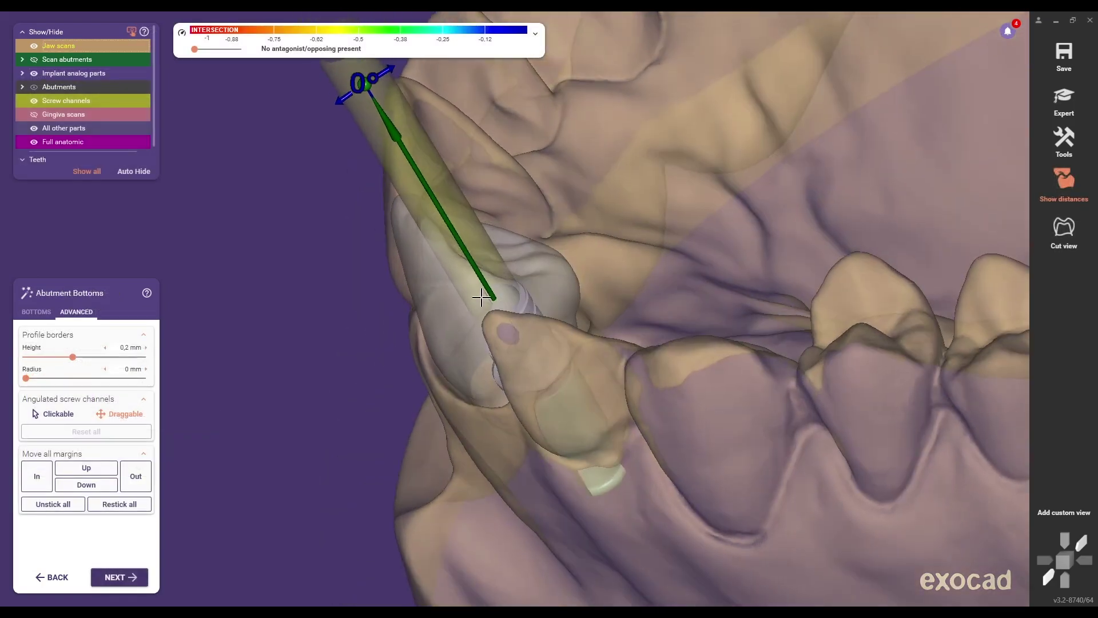
Tilt the angulated screw channel of tooth 11 away from its original axis.
{"action": "left_click_drag", "start_coordinate": [366, 88], "coordinate": [527, 58]}
{"action": "scroll", "coordinate": [566, 324], "scroll_direction": "up", "scroll_amount": 4}
{"action": "right_click_drag", "start_coordinate": [544, 286], "coordinate": [564, 304]}
{"action": "scroll", "coordinate": [567, 318], "scroll_direction": "down", "scroll_amount": 3}
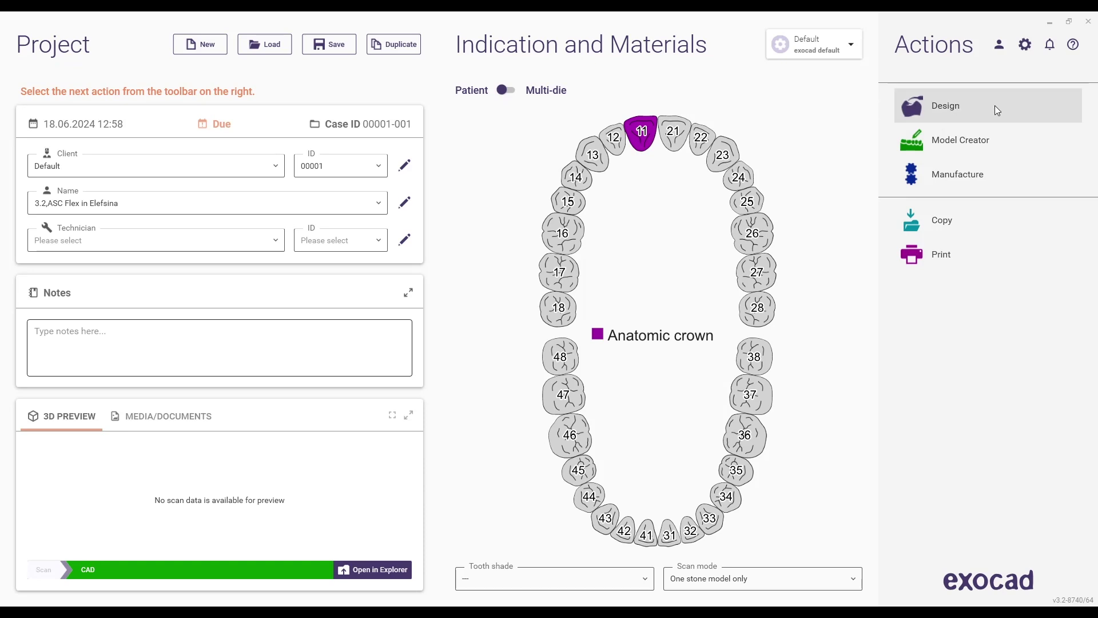
Start the tooth 11 crown design from scratch, loading only the scan data instead of the saved scene.
{"action": "left_click", "coordinate": [994, 105]}
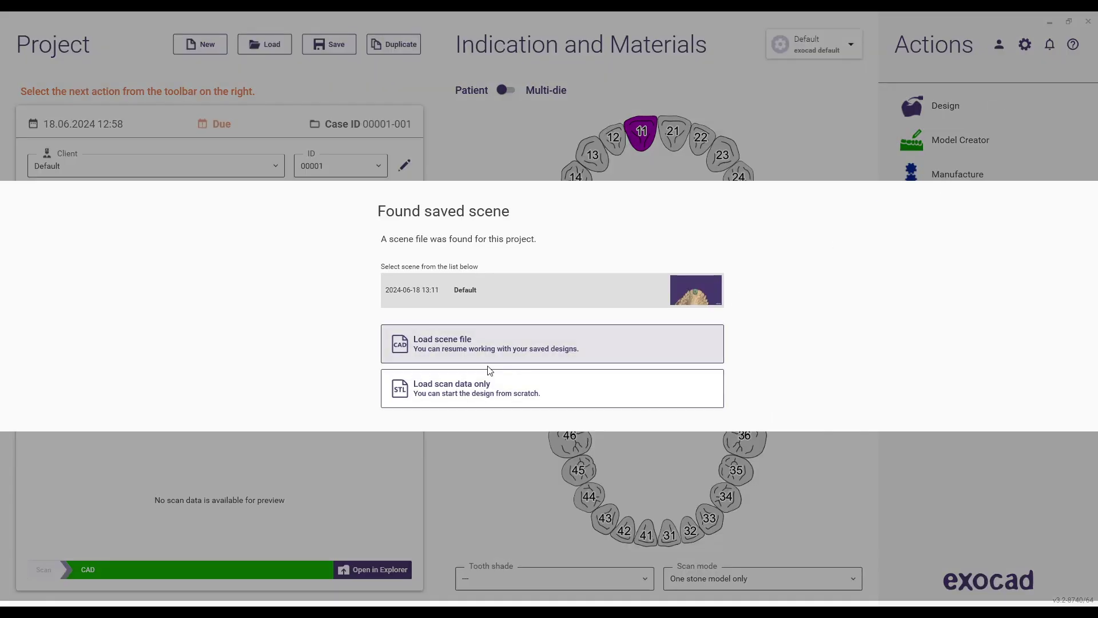
{"action": "left_click", "coordinate": [480, 388]}
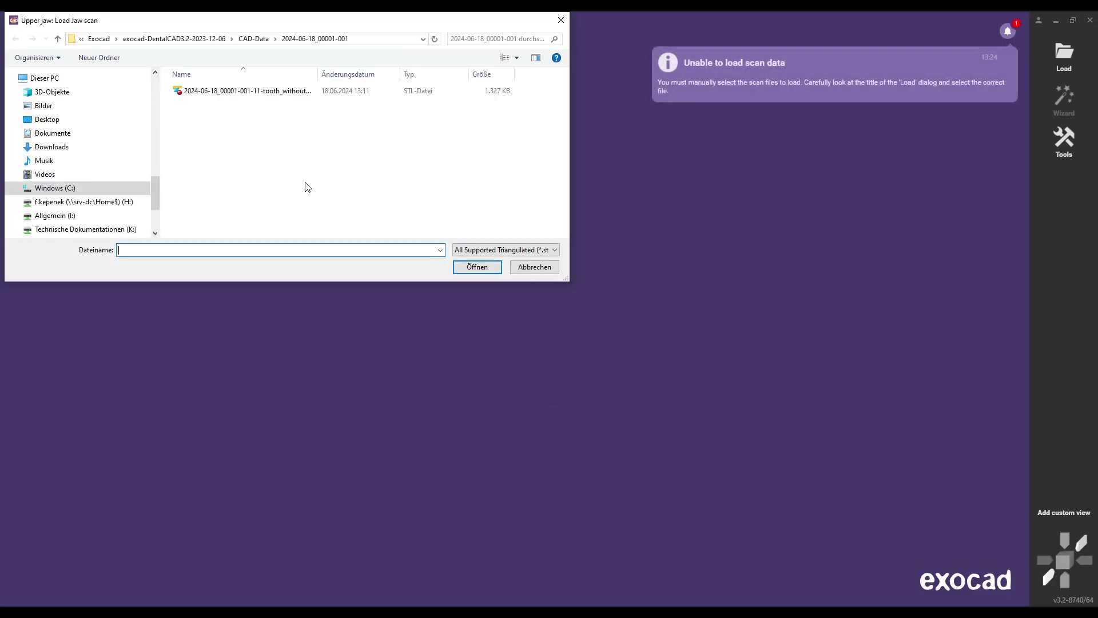
Browse to the "00 - scans" folder inside "02 - New ASC Flex Library for exocad 3.2 Elefsina" among the Video-Tutorials Digital Workflow files.
{"action": "scroll", "coordinate": [69, 188], "scroll_direction": "down", "scroll_amount": 3}
{"action": "left_click_drag", "start_coordinate": [152, 214], "coordinate": [152, 167]}
{"action": "left_click", "coordinate": [138, 147]}
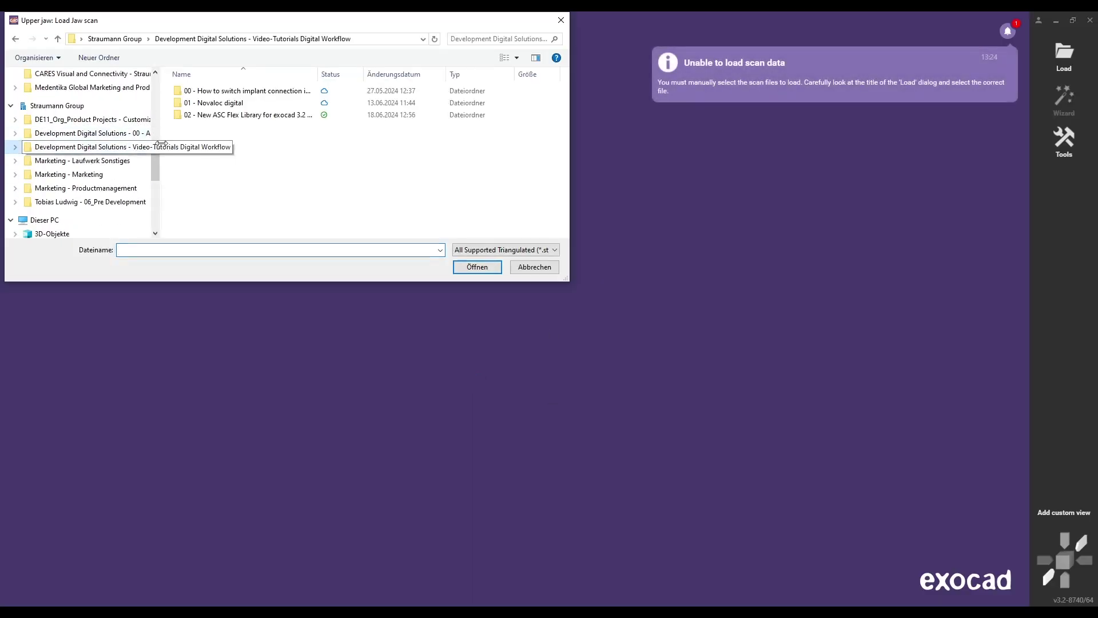
{"action": "double_click", "coordinate": [214, 114]}
{"action": "double_click", "coordinate": [219, 92]}
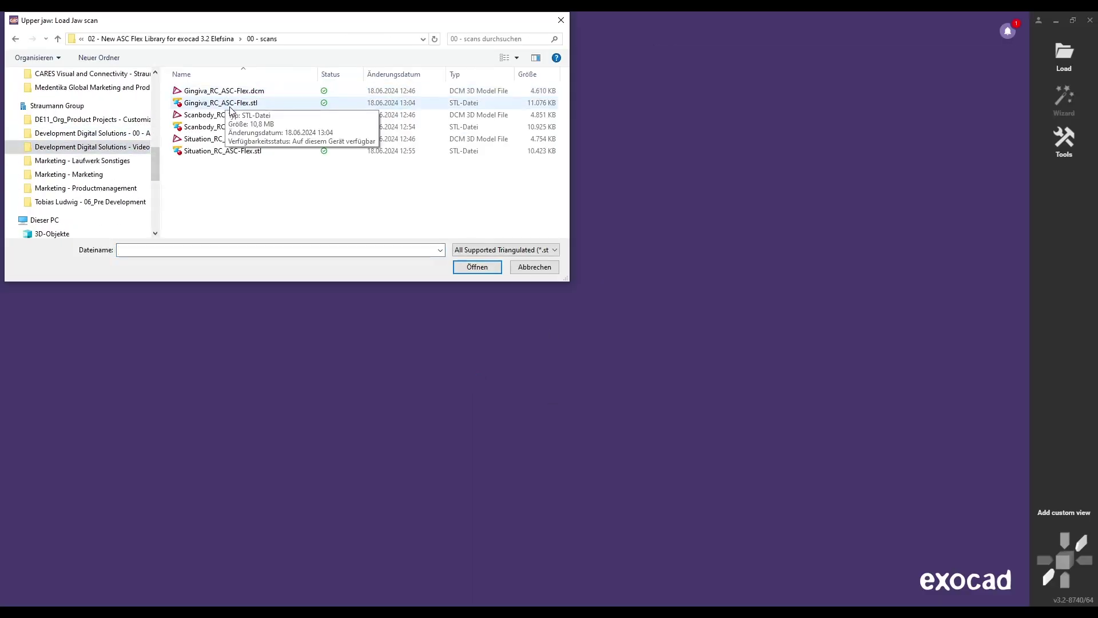
Load Gingiva_RC_ASC-Flex.stl as the upper jaw scan and the Scanbody_RC STL as the scan abutment data, and proceed to implant detection.
{"action": "double_click", "coordinate": [238, 105]}
{"action": "double_click", "coordinate": [266, 127]}
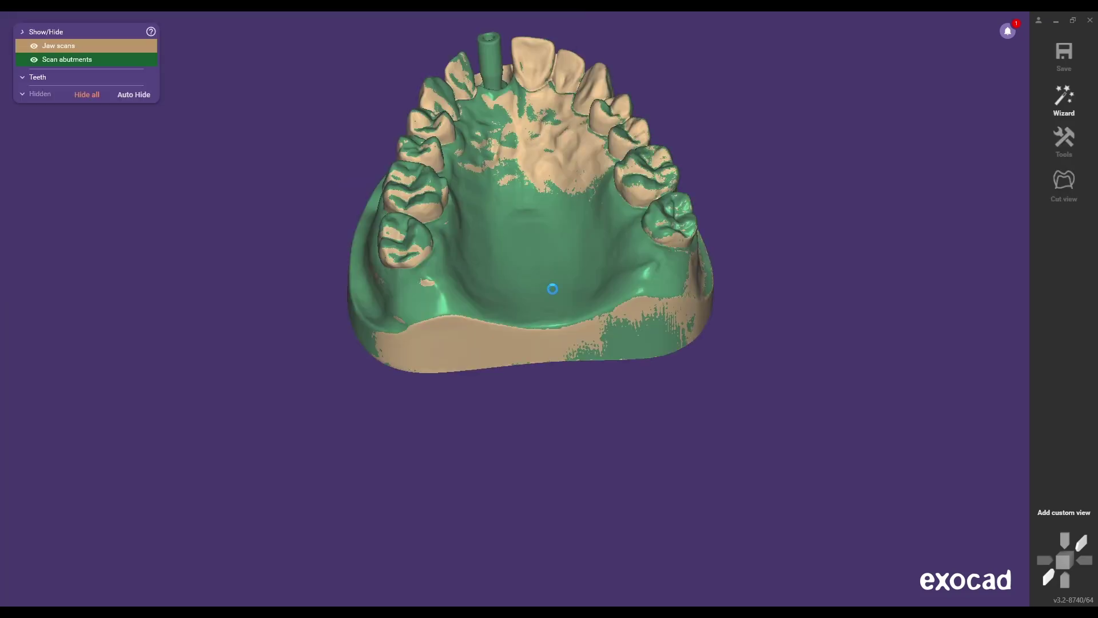
{"action": "left_click", "coordinate": [118, 575]}
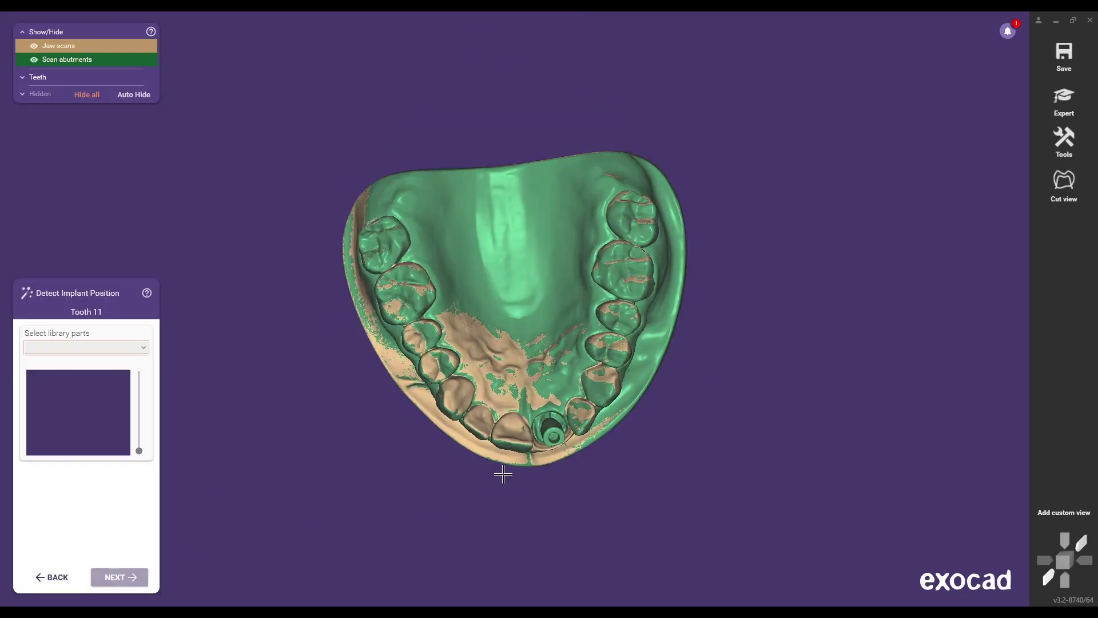
Choose the Medentika L-Series (Straumann Bone Level) ASC Flex library with part L1610-1-SF-4,5 RC GH1,0 for tooth 11.
{"action": "left_click", "coordinate": [140, 350]}
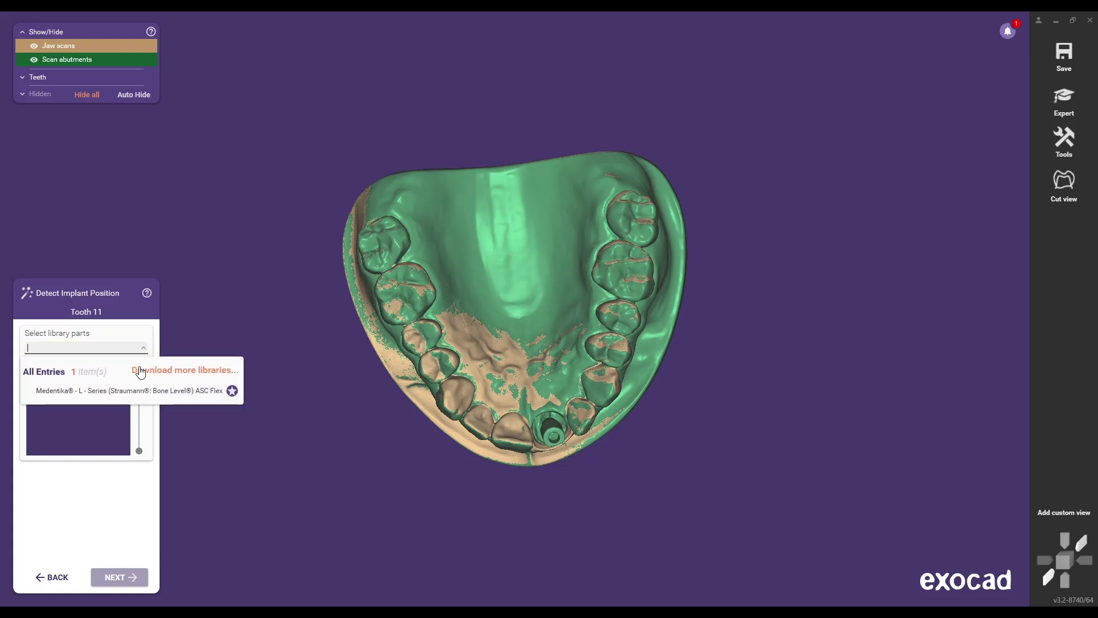
{"action": "left_click", "coordinate": [197, 392]}
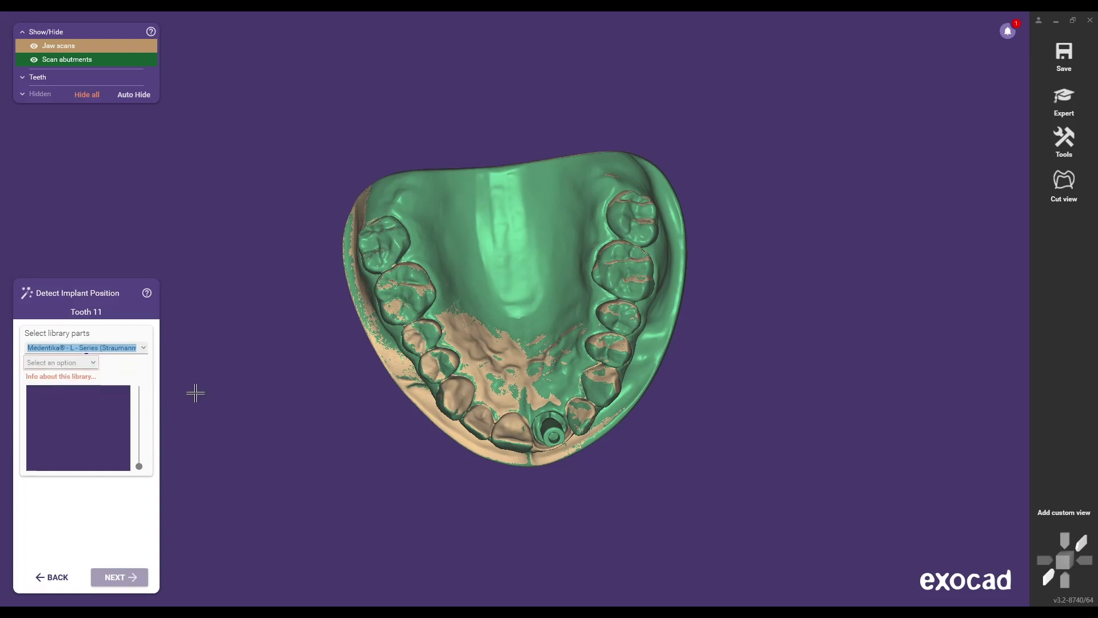
{"action": "left_click", "coordinate": [93, 364]}
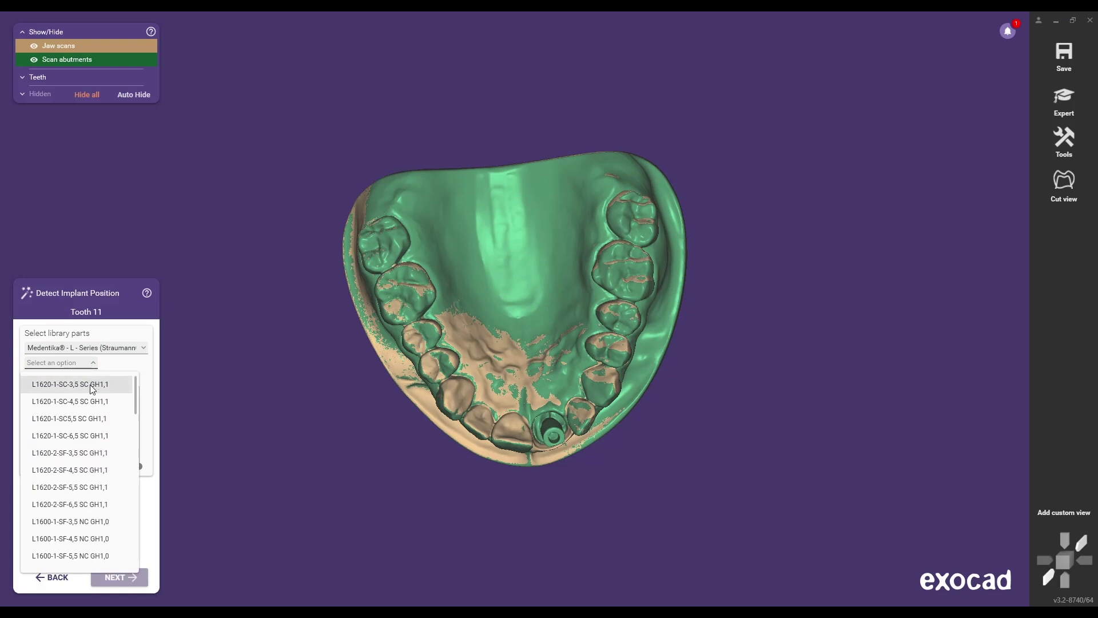
{"action": "scroll", "coordinate": [88, 408], "scroll_direction": "down", "scroll_amount": 1}
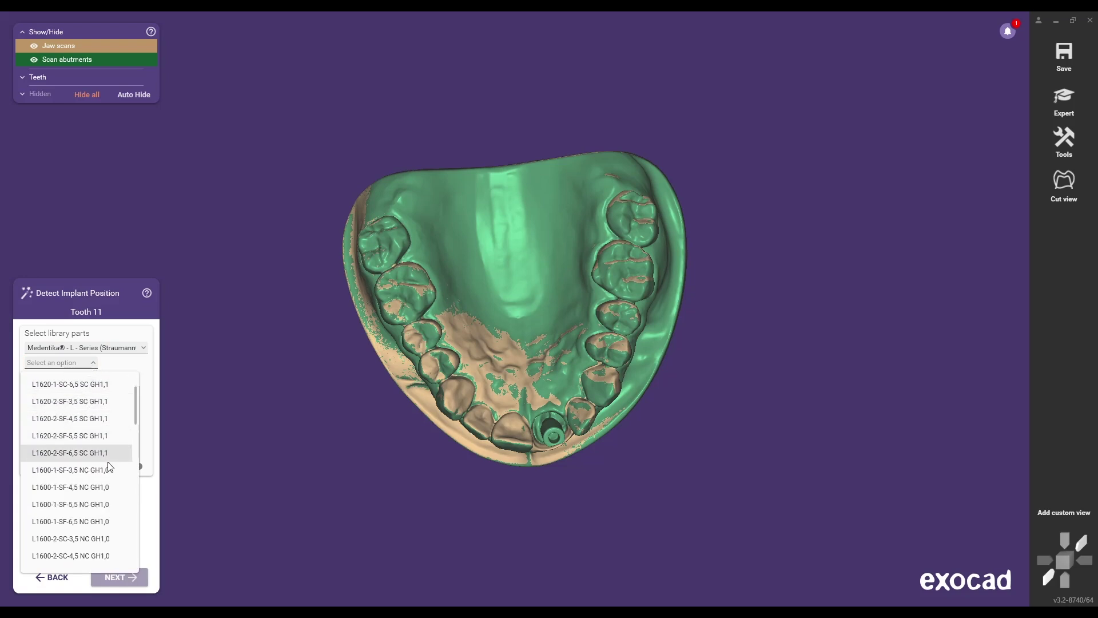
{"action": "scroll", "coordinate": [108, 467], "scroll_direction": "down", "scroll_amount": 2}
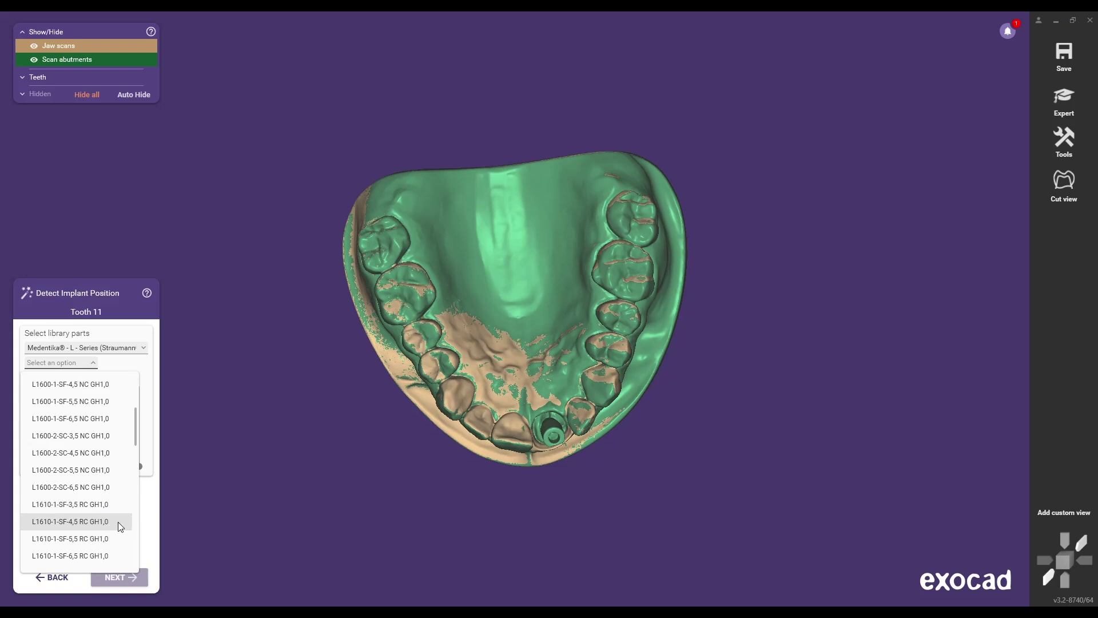
{"action": "left_click", "coordinate": [118, 522]}
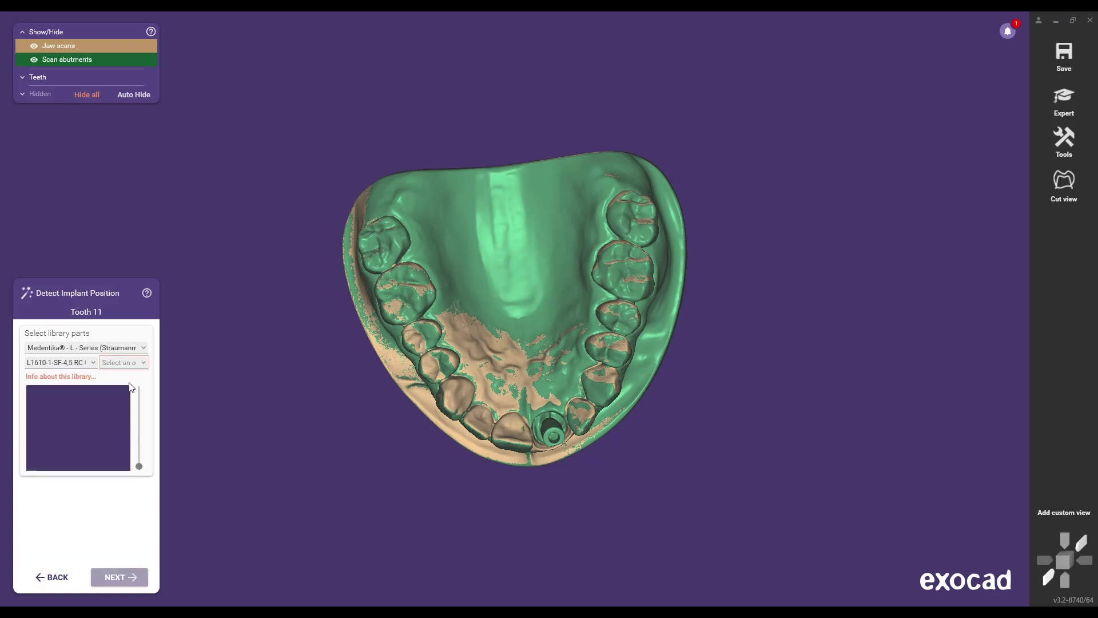
Select MEDENTiKA Scanbody L 1410-SB and align it to the scanned scan abutment at tooth 11.
{"action": "left_click", "coordinate": [130, 366]}
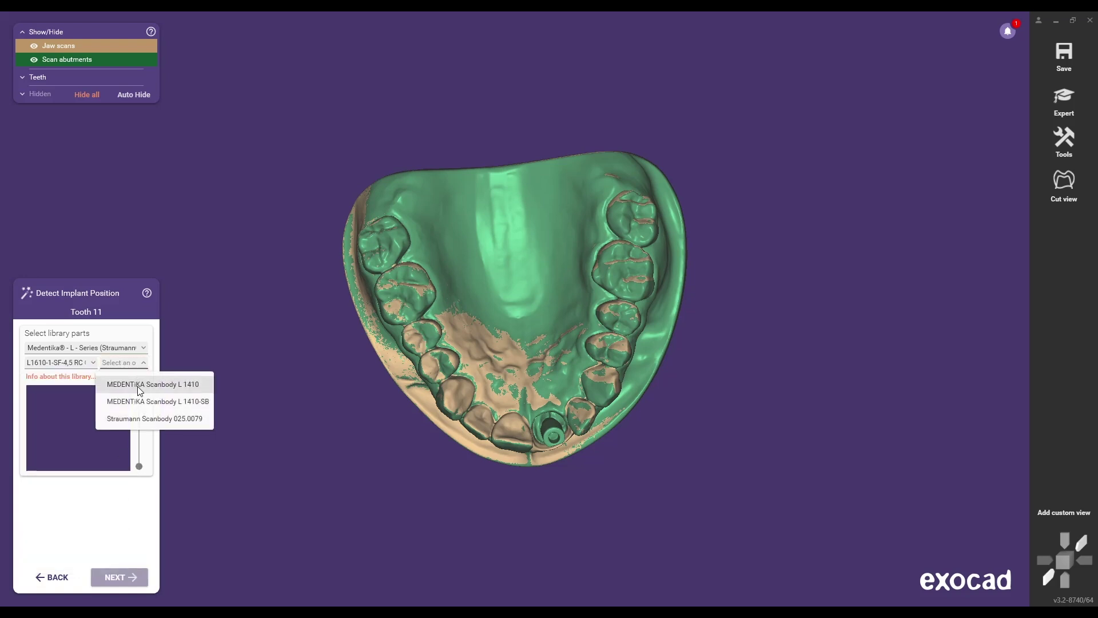
{"action": "left_click", "coordinate": [210, 406]}
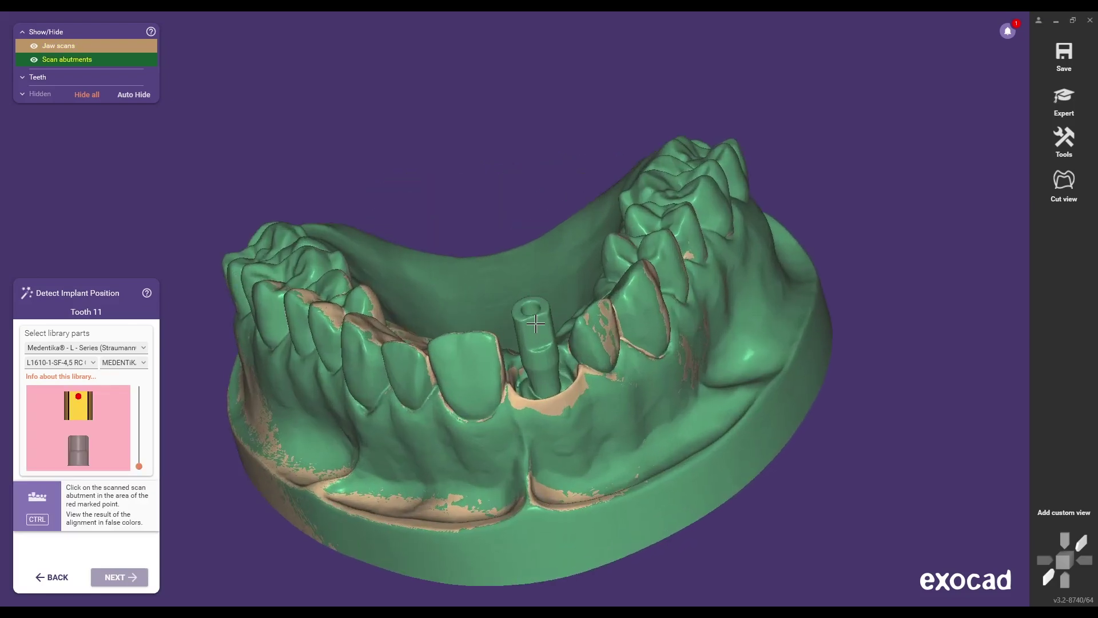
{"action": "left_click", "coordinate": [536, 323]}
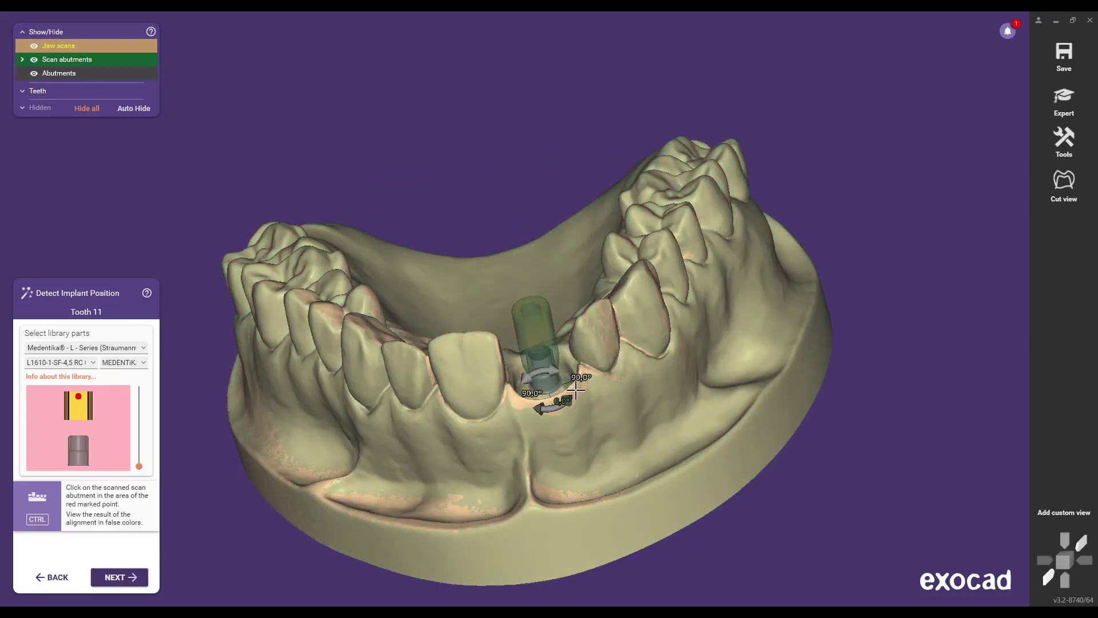
{"action": "scroll", "coordinate": [576, 390], "scroll_direction": "up", "scroll_amount": 5}
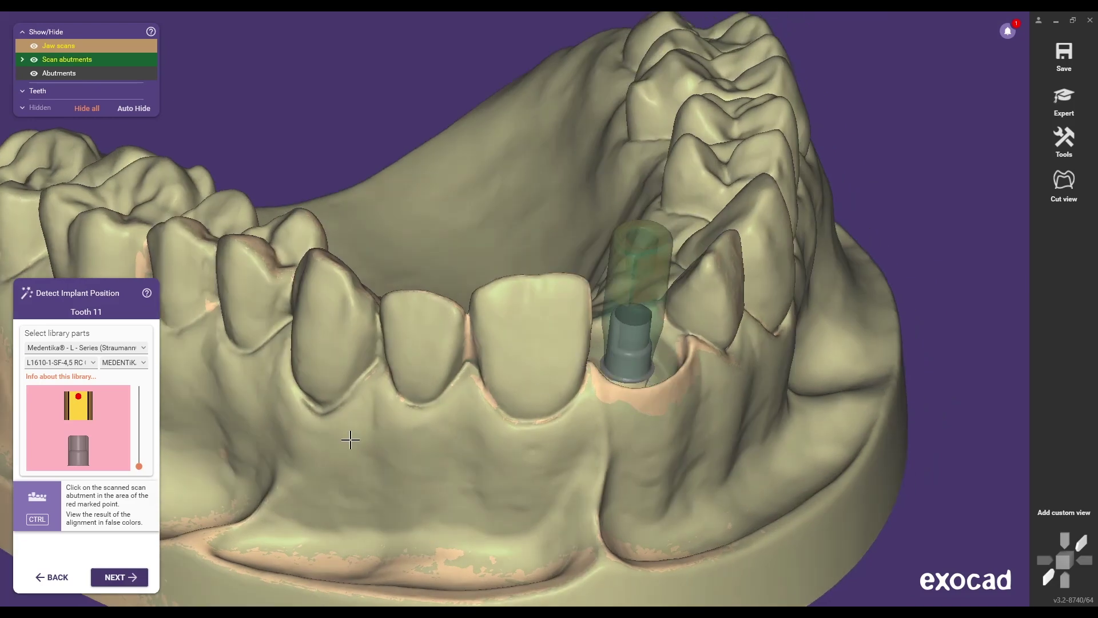
Accept the implant position and continue past the emergence profile definition to the model tooth placement.
{"action": "left_click", "coordinate": [120, 576]}
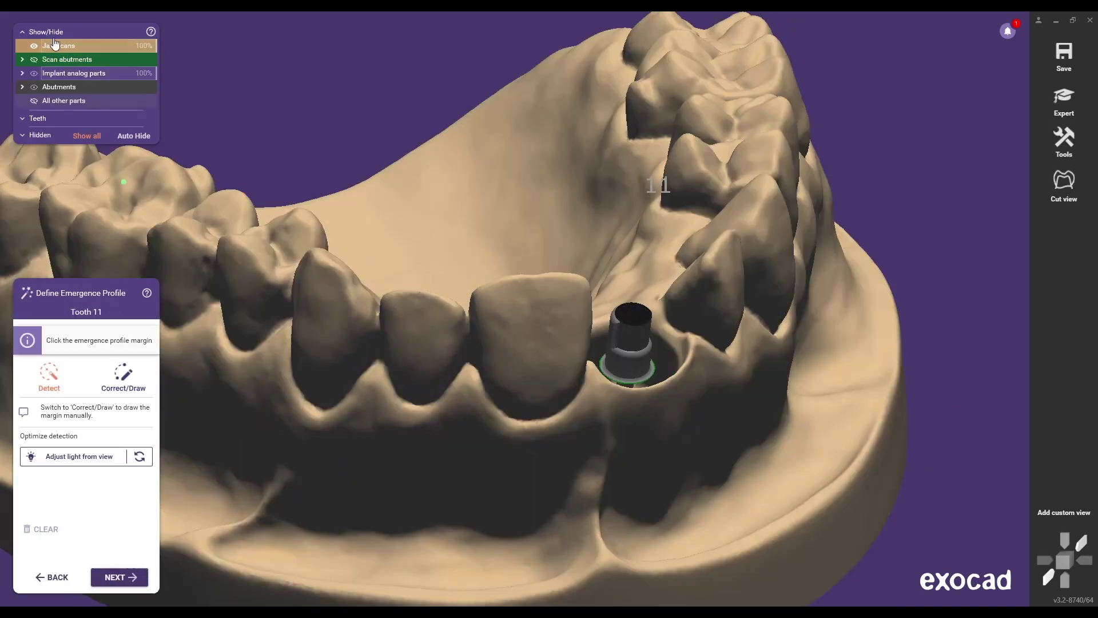
{"action": "left_click", "coordinate": [21, 87]}
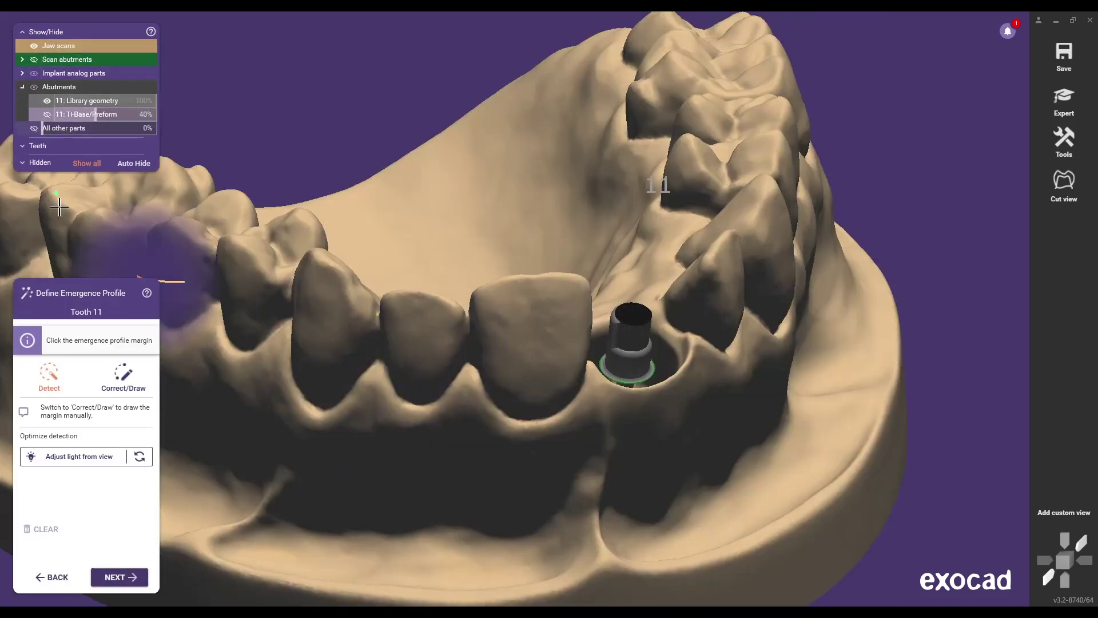
{"action": "left_click", "coordinate": [119, 576]}
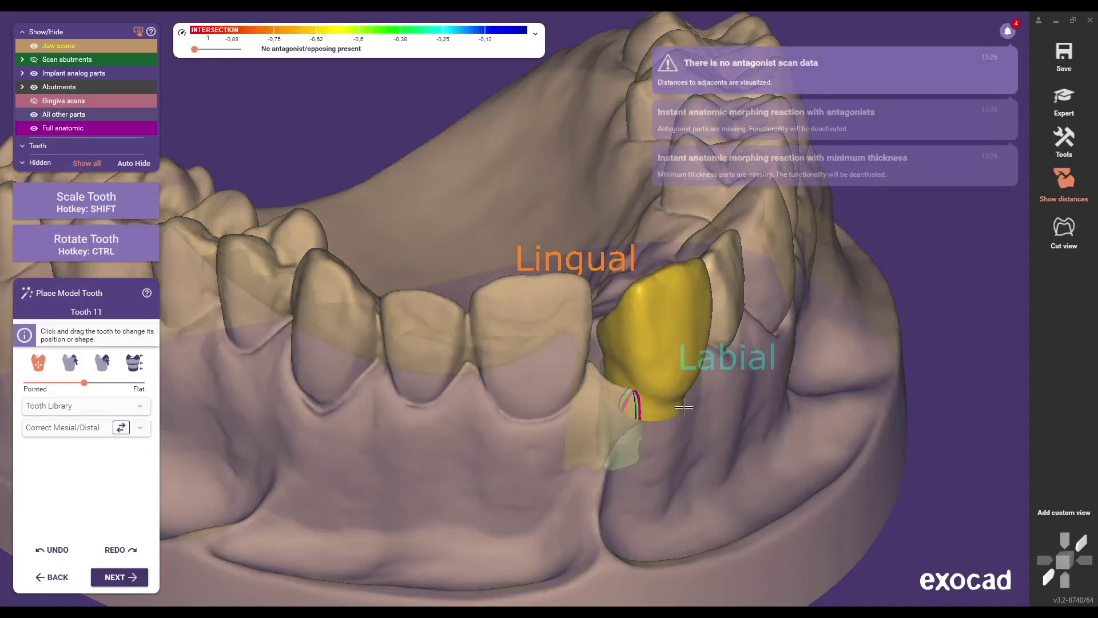
Position the tooth 11 model in the gap between its neighbours and rotate it to follow the dental arch.
{"action": "right_click_drag", "start_coordinate": [683, 406], "coordinate": [587, 527]}
{"action": "scroll", "coordinate": [629, 469], "scroll_direction": "down", "scroll_amount": 3}
{"action": "left_click_drag", "start_coordinate": [583, 528], "coordinate": [560, 521]}
{"action": "right_click_drag", "start_coordinate": [563, 567], "coordinate": [515, 486]}
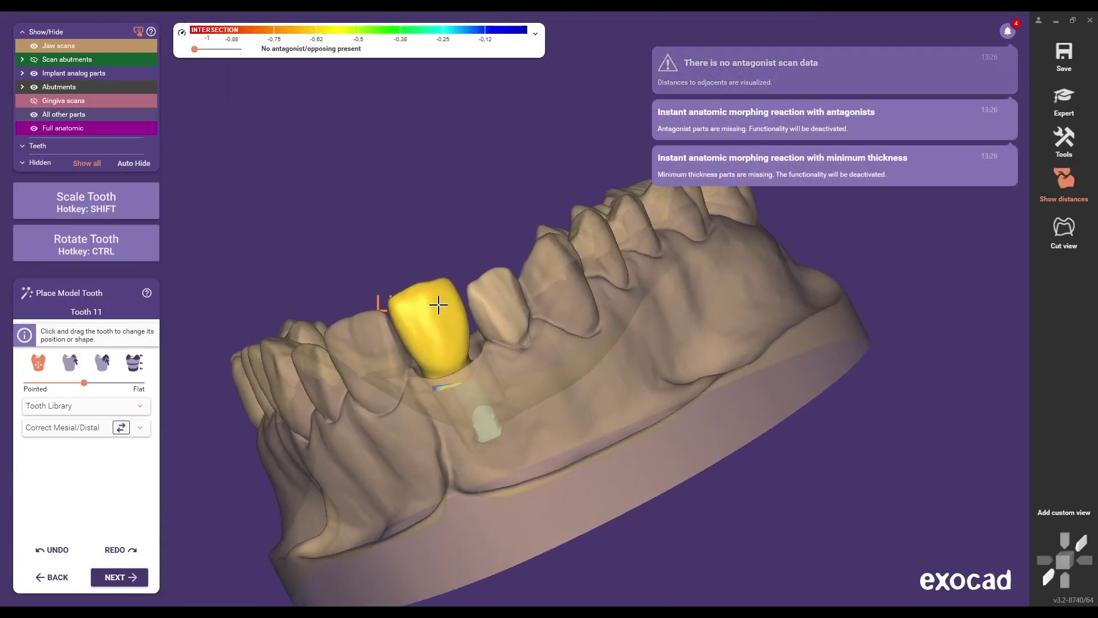
{"action": "right_click_drag", "start_coordinate": [444, 311], "coordinate": [517, 554]}
{"action": "middle_click", "coordinate": [528, 556]}
{"action": "key", "text": "ctrl"}
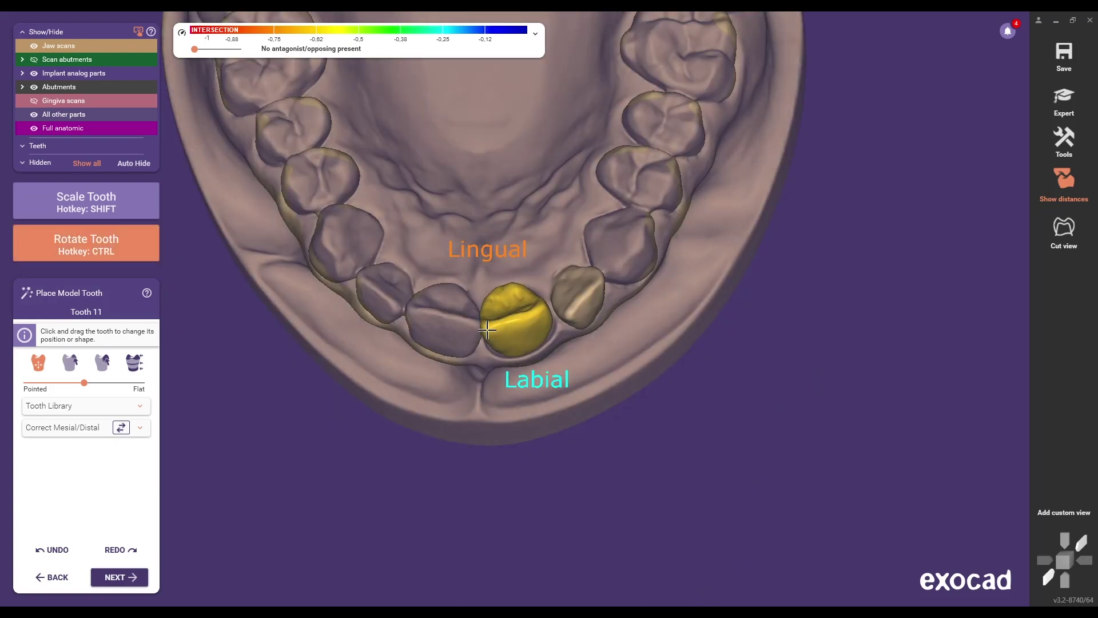
{"action": "left_click_drag", "start_coordinate": [488, 330], "coordinate": [511, 295], "text": "ctrl"}
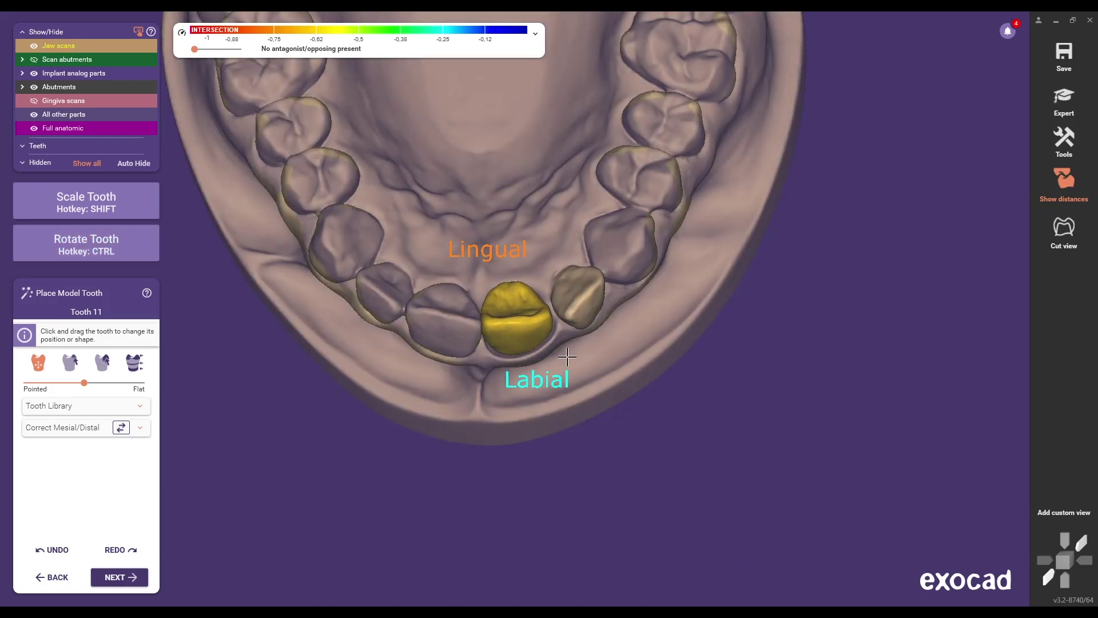
Scale the tooth 11 model to fit the gap between the adjacent teeth.
{"action": "right_click_drag", "start_coordinate": [568, 357], "coordinate": [517, 318]}
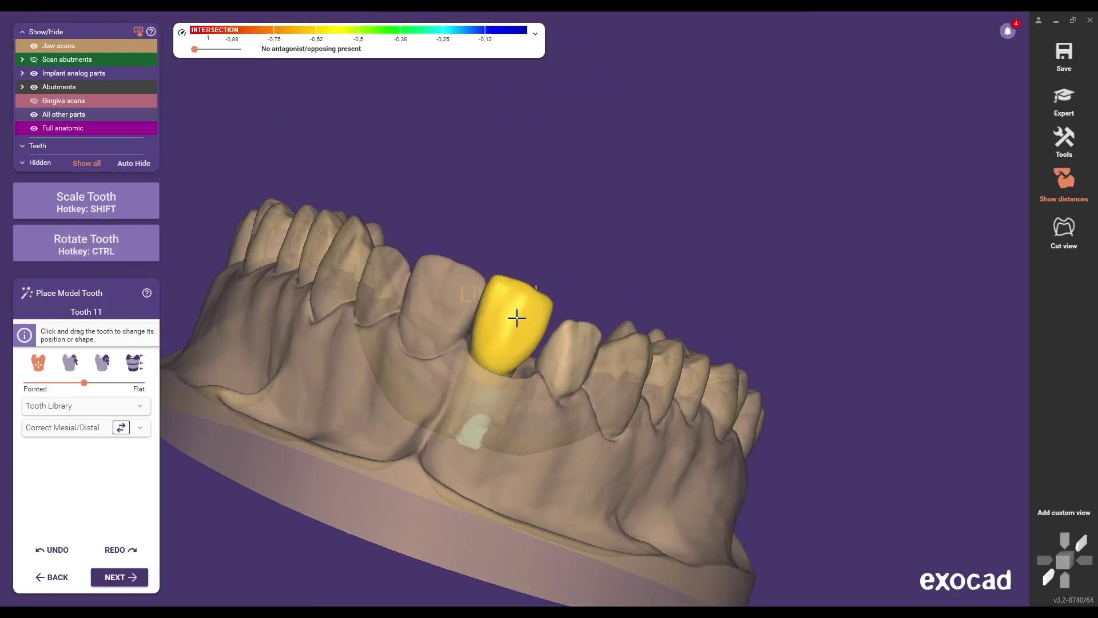
{"action": "left_click_drag", "start_coordinate": [516, 316], "coordinate": [549, 316], "text": "shift"}
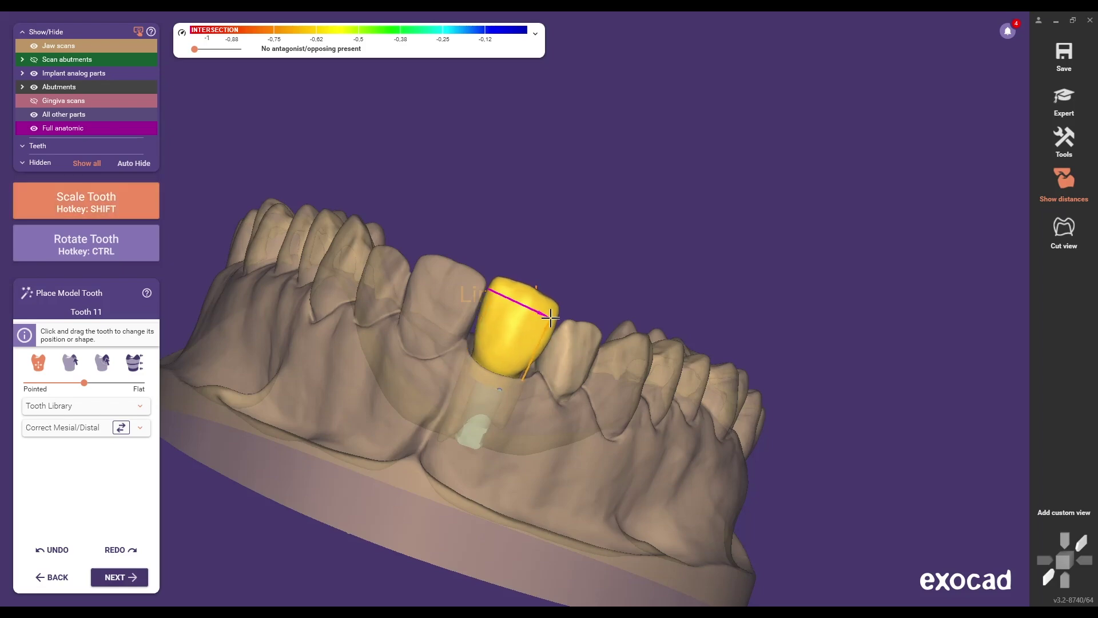
{"action": "right_click_drag", "start_coordinate": [594, 372], "coordinate": [544, 370]}
{"action": "key", "text": "shift"}
{"action": "key", "text": "ctrl"}
{"action": "key", "text": "shift"}
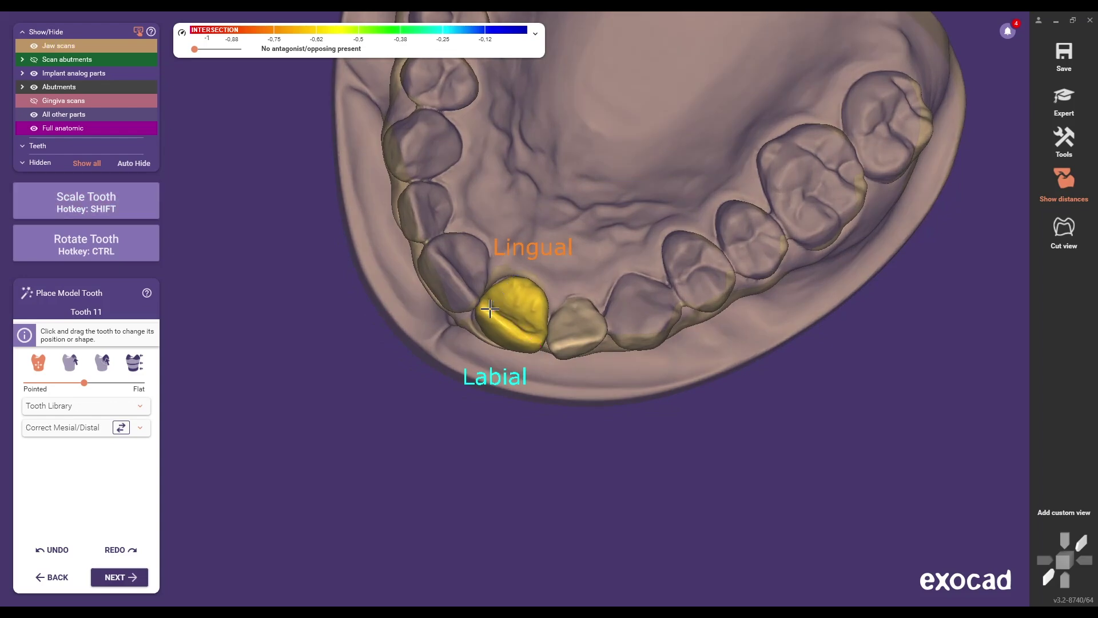
Fine-tune the rotation of the tooth 11 model in the arch and accept its placement.
{"action": "key", "text": "ctrl"}
{"action": "left_click_drag", "start_coordinate": [484, 314], "coordinate": [504, 334], "text": "ctrl"}
{"action": "right_click_drag", "start_coordinate": [532, 361], "coordinate": [520, 340]}
{"action": "key", "text": "shift"}
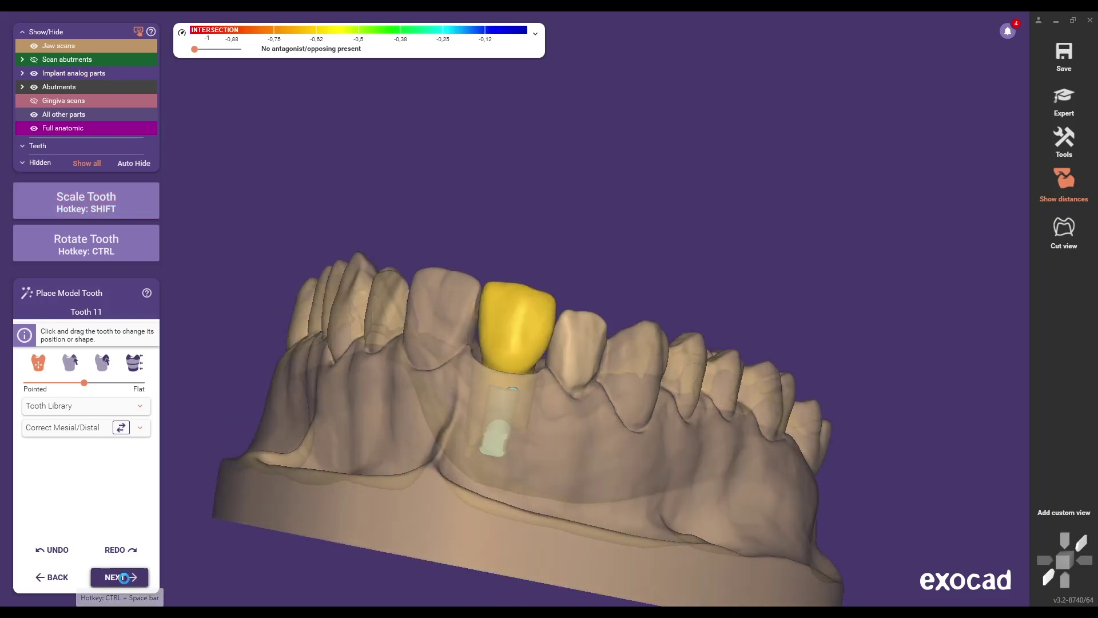
{"action": "left_click", "coordinate": [117, 577]}
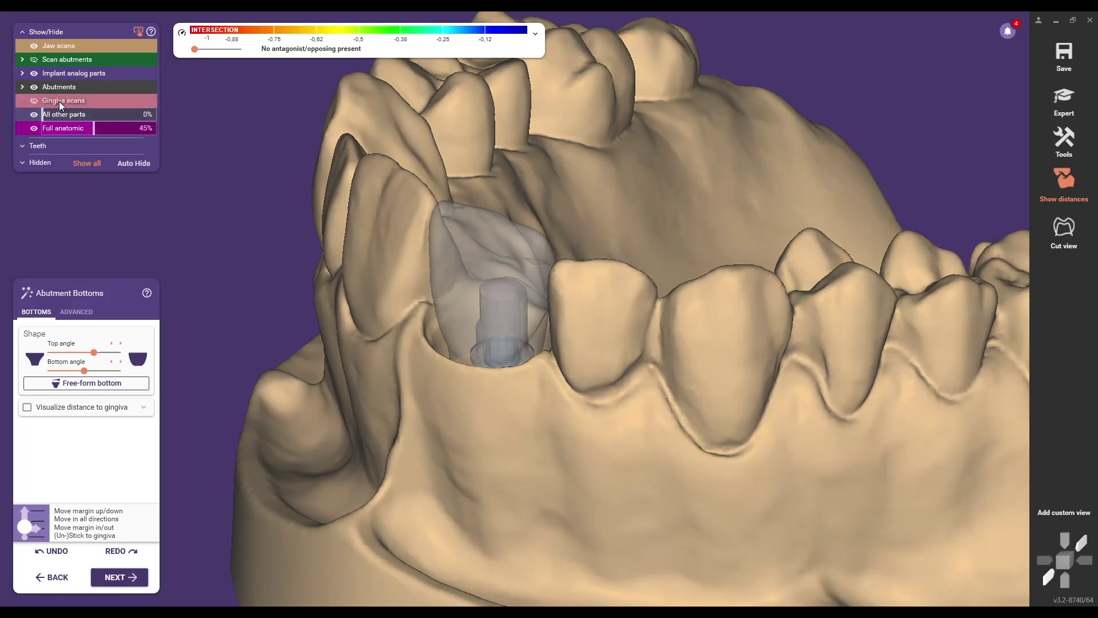
Set the opacity of the tooth 11 Ti-Base/Preform to 100% and hide its library geometry.
{"action": "left_click", "coordinate": [25, 87]}
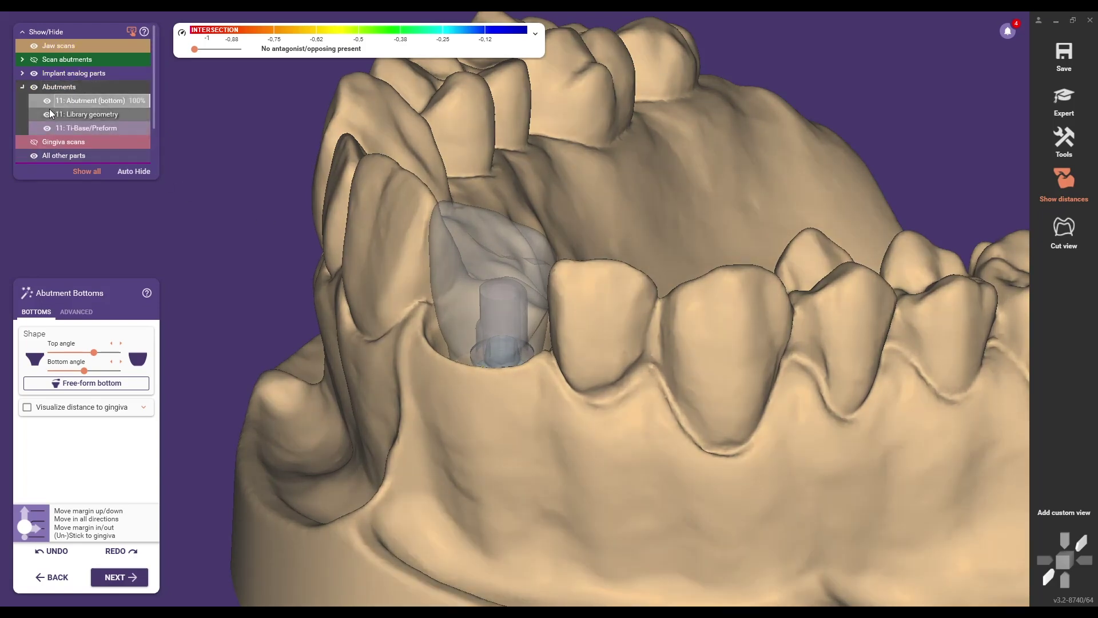
{"action": "mouse_move", "coordinate": [91, 115]}
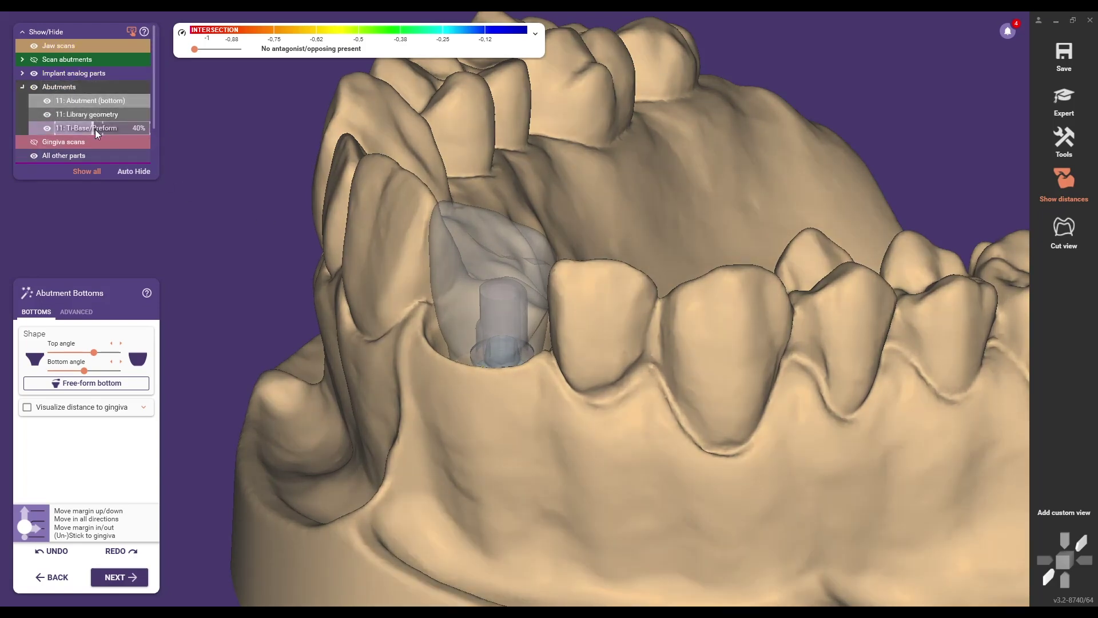
{"action": "left_click_drag", "start_coordinate": [98, 129], "coordinate": [148, 132]}
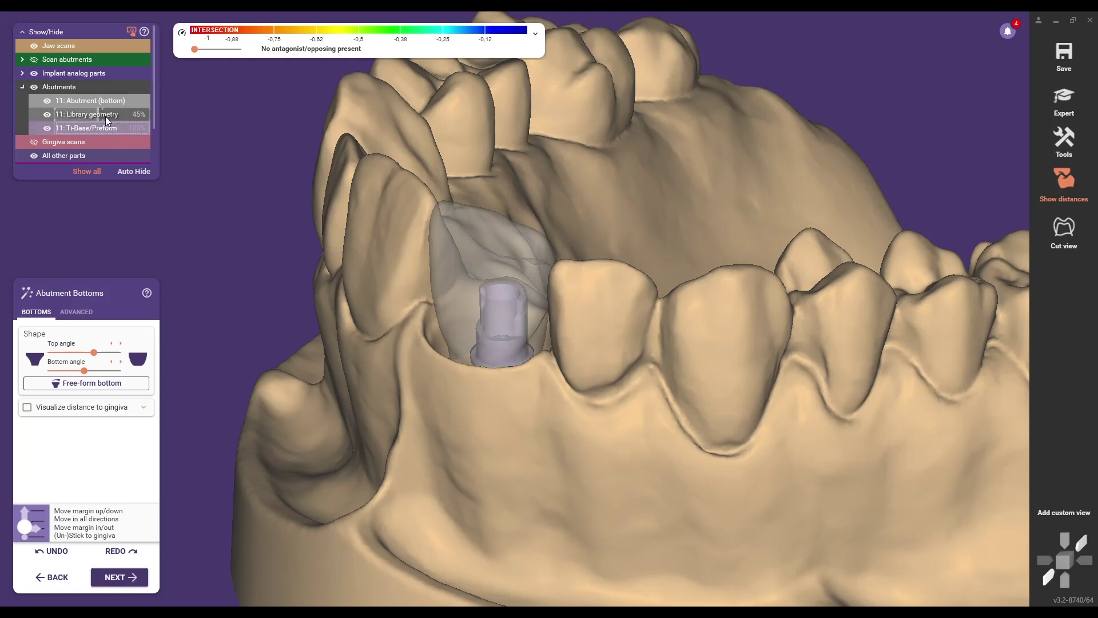
{"action": "left_click", "coordinate": [50, 115]}
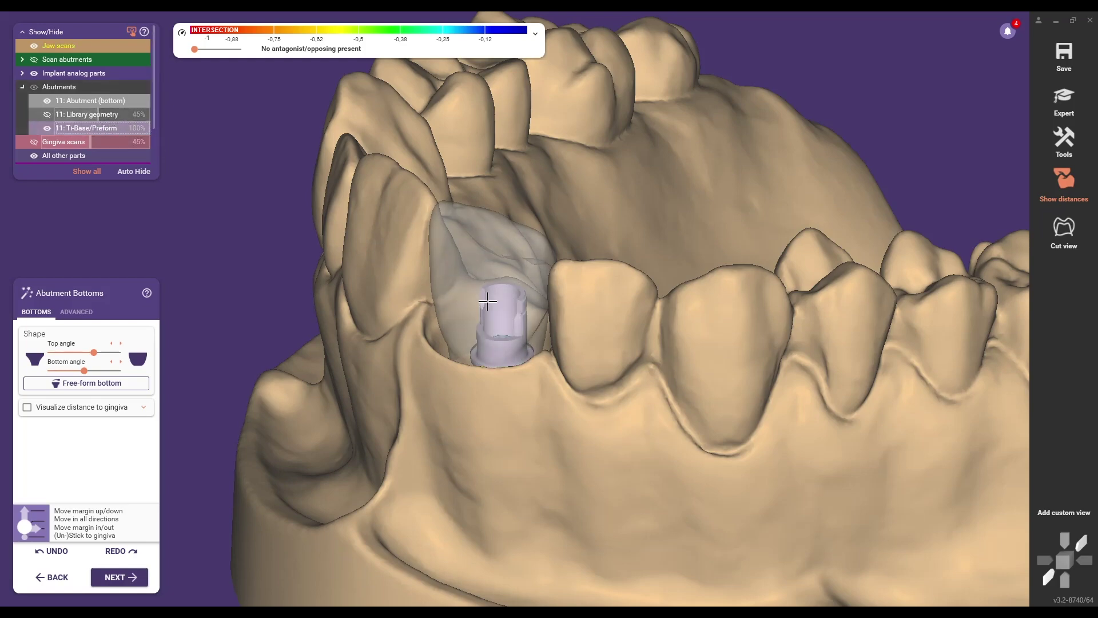
Set the full anatomic crown's opacity to 50% and inspect the titanium base inside it from several angles.
{"action": "right_click_drag", "start_coordinate": [523, 378], "coordinate": [525, 386]}
{"action": "mouse_move", "coordinate": [90, 127]}
{"action": "left_click_drag", "start_coordinate": [90, 127], "coordinate": [102, 129]}
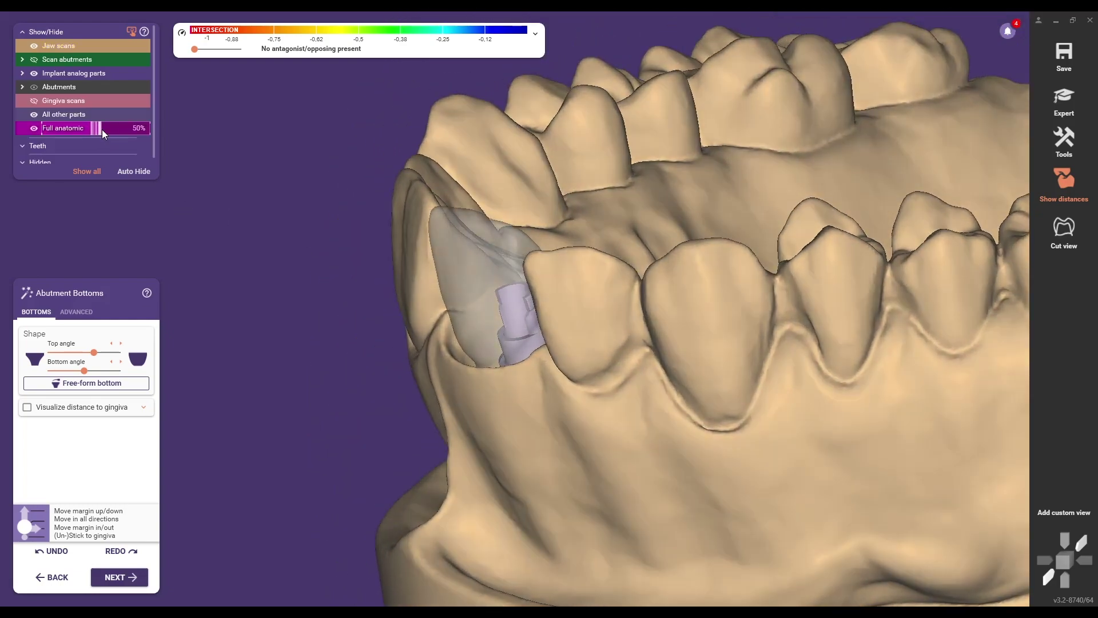
{"action": "right_click_drag", "start_coordinate": [515, 269], "coordinate": [290, 319]}
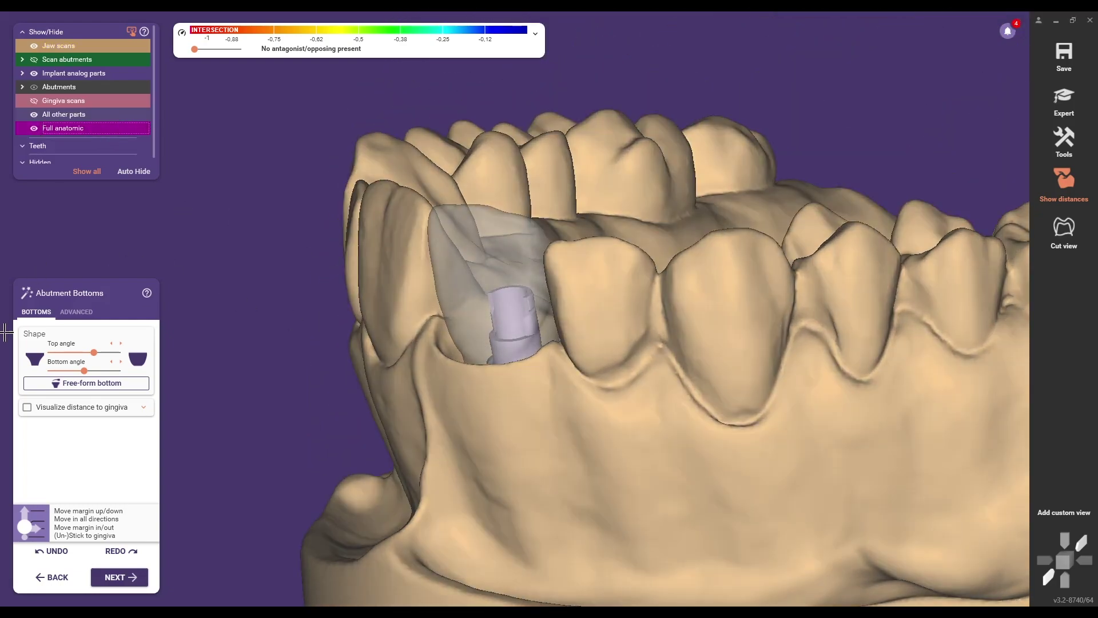
Enable draggable editing of the angulated screw channel and make the jaw scans semi-transparent.
{"action": "left_click", "coordinate": [74, 313]}
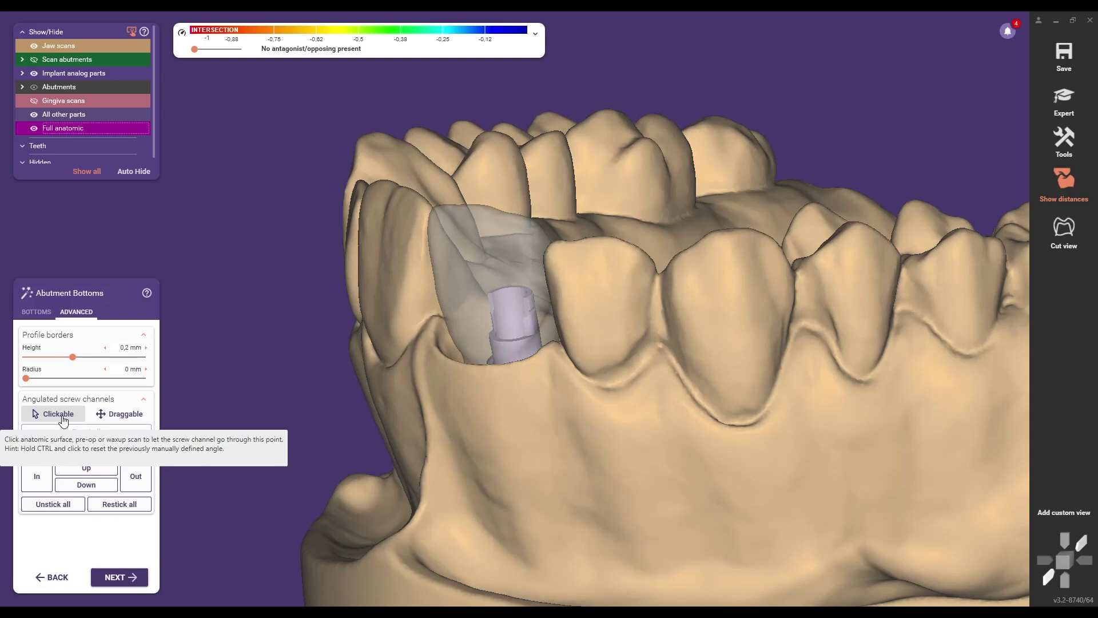
{"action": "left_click", "coordinate": [101, 416]}
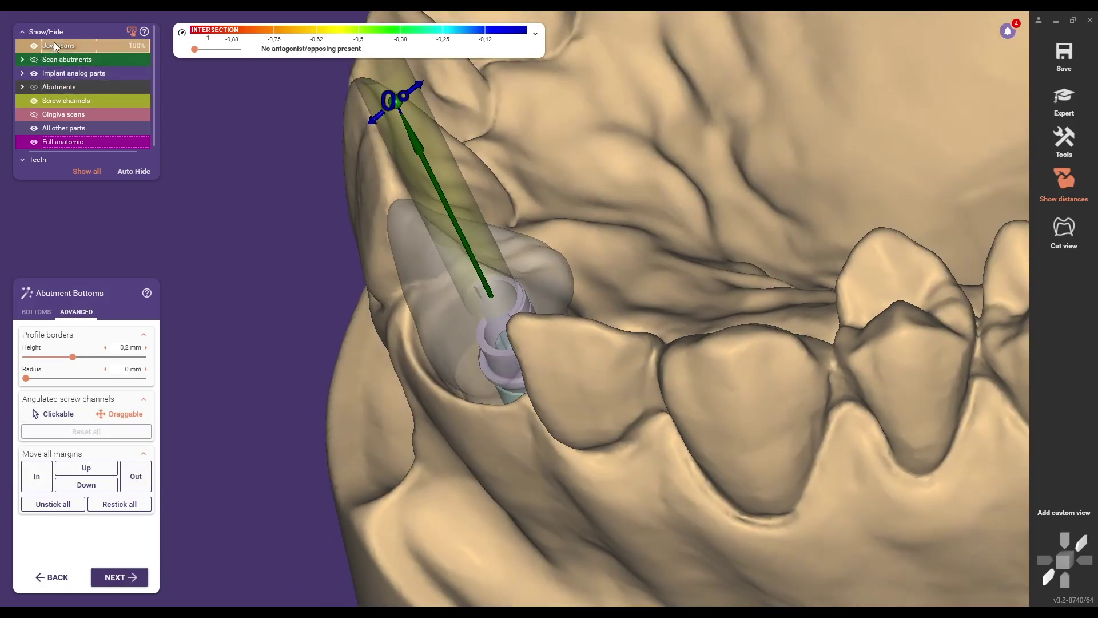
{"action": "left_click", "coordinate": [103, 47]}
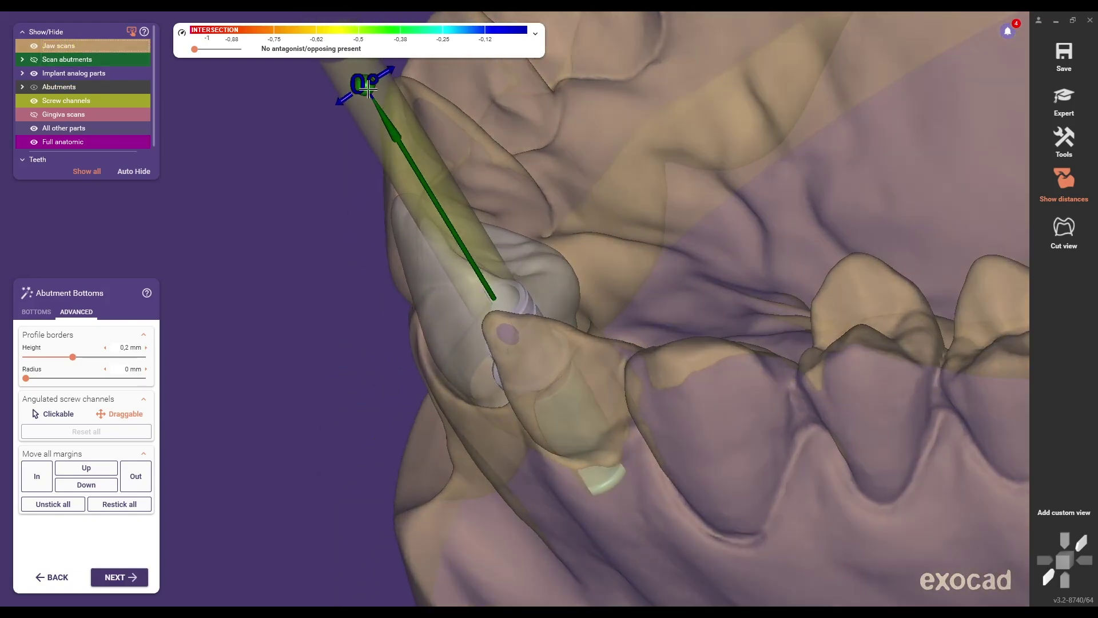
Tilt the screw channel to 25° and swing its direction until it exits through the crown's palatal surface.
{"action": "left_click_drag", "start_coordinate": [368, 87], "coordinate": [527, 58]}
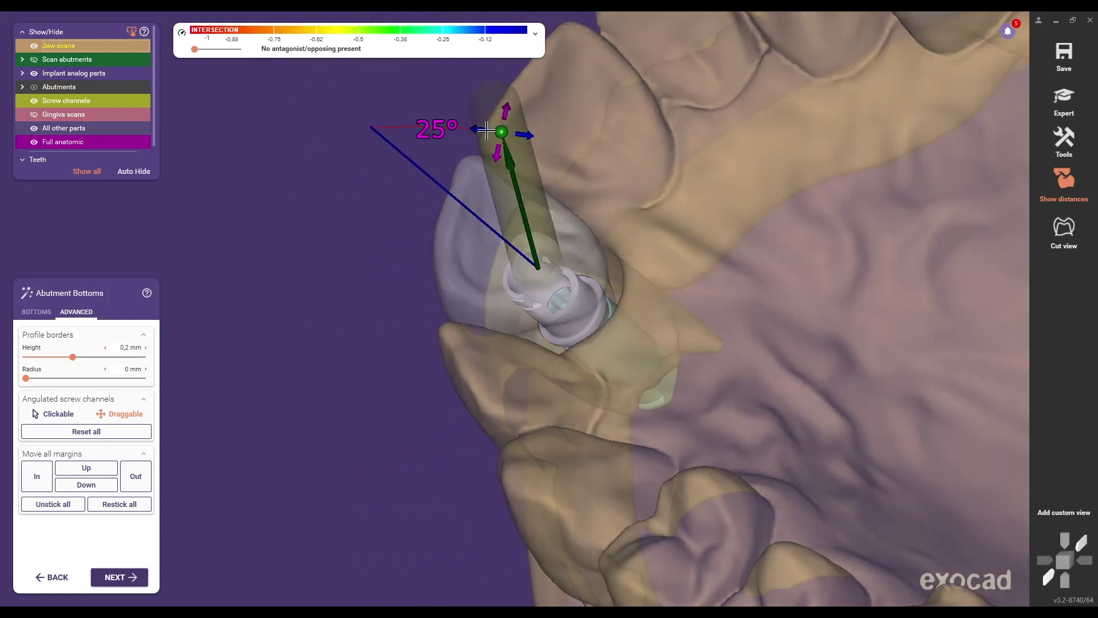
{"action": "left_click_drag", "start_coordinate": [487, 130], "coordinate": [238, 155]}
{"action": "right_click_drag", "start_coordinate": [552, 303], "coordinate": [629, 309]}
{"action": "left_click_drag", "start_coordinate": [378, 164], "coordinate": [411, 238]}
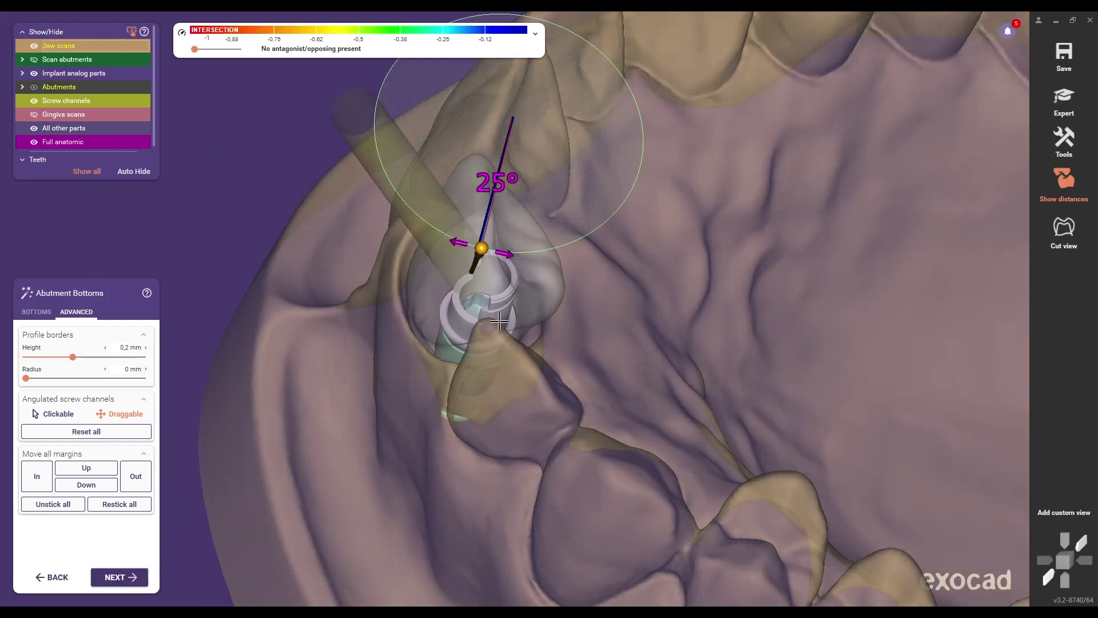
{"action": "right_click_drag", "start_coordinate": [499, 322], "coordinate": [578, 347]}
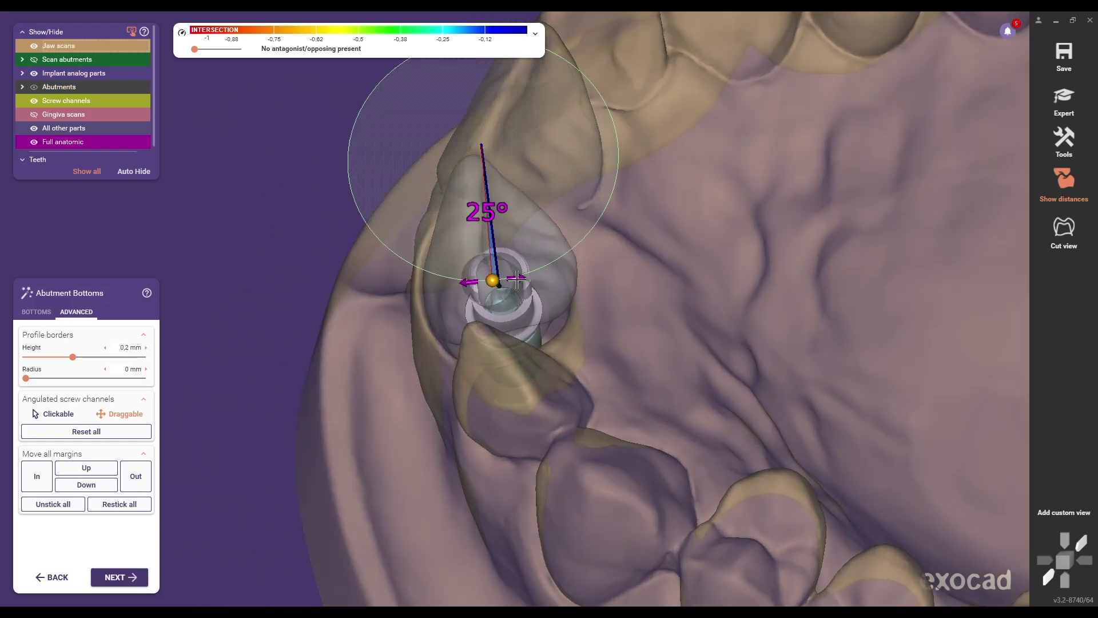
{"action": "left_click_drag", "start_coordinate": [524, 280], "coordinate": [566, 251]}
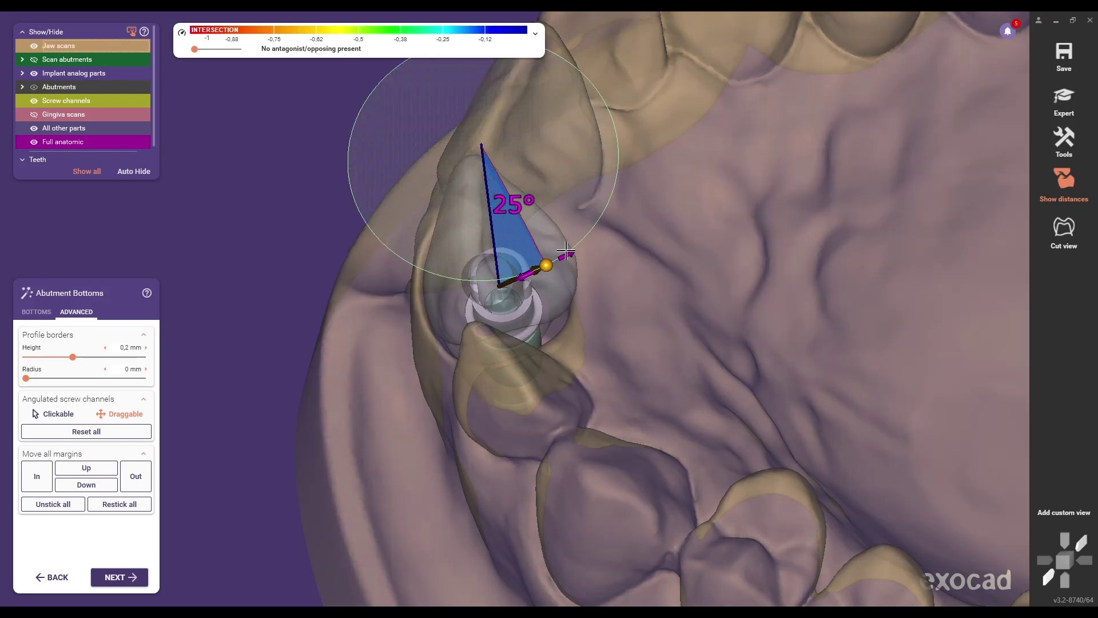
{"action": "left_click_drag", "start_coordinate": [618, 193], "coordinate": [620, 194]}
{"action": "right_click_drag", "start_coordinate": [589, 324], "coordinate": [586, 328]}
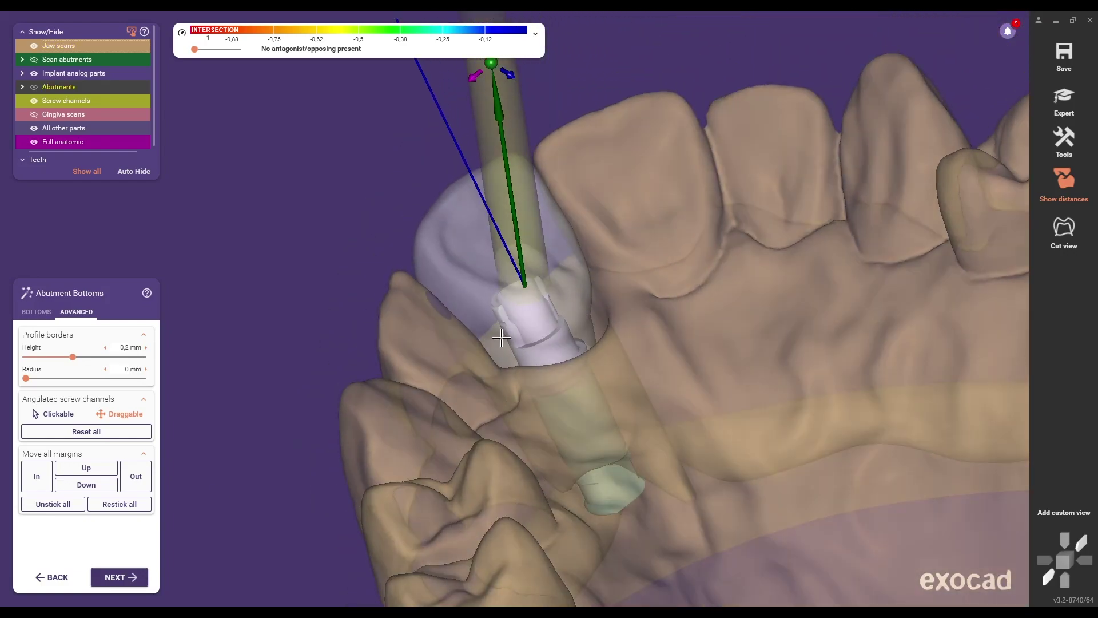
Accept the abutment bottom with its angulated channel, keep the crown shape without free-forming, and generate the merged restoration.
{"action": "left_click", "coordinate": [127, 578]}
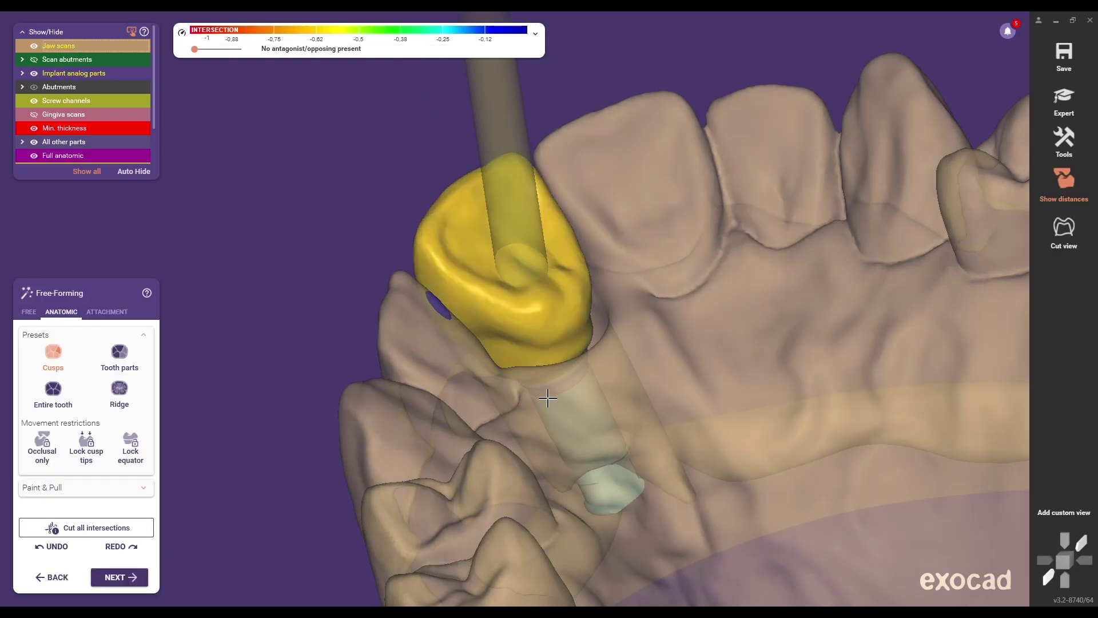
{"action": "right_click_drag", "start_coordinate": [548, 397], "coordinate": [204, 544]}
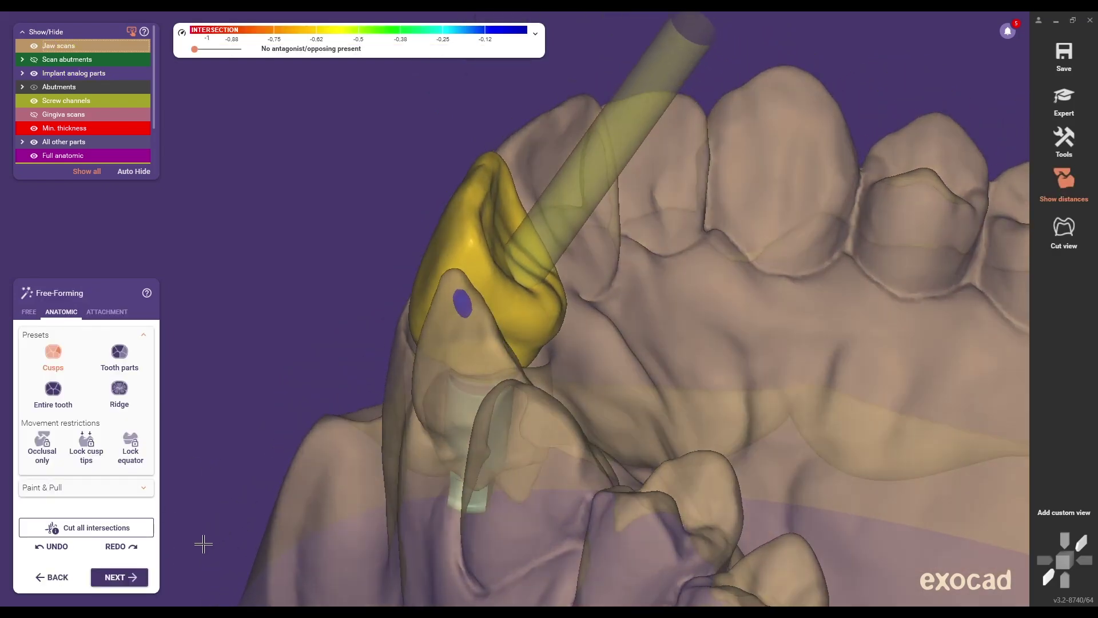
{"action": "left_click", "coordinate": [130, 577]}
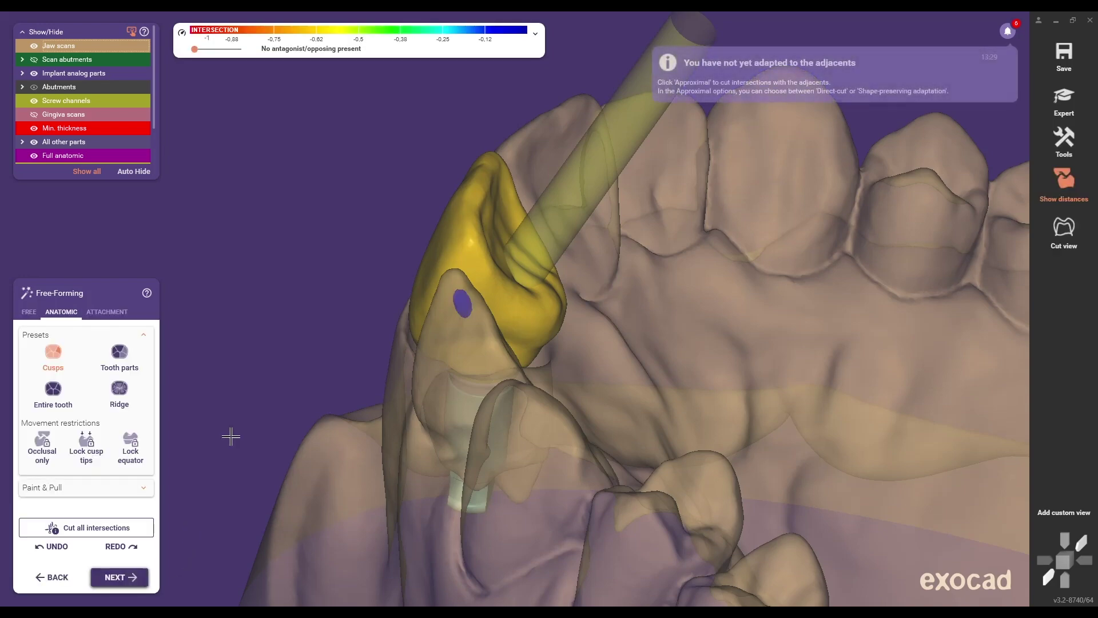
{"action": "left_click", "coordinate": [125, 579]}
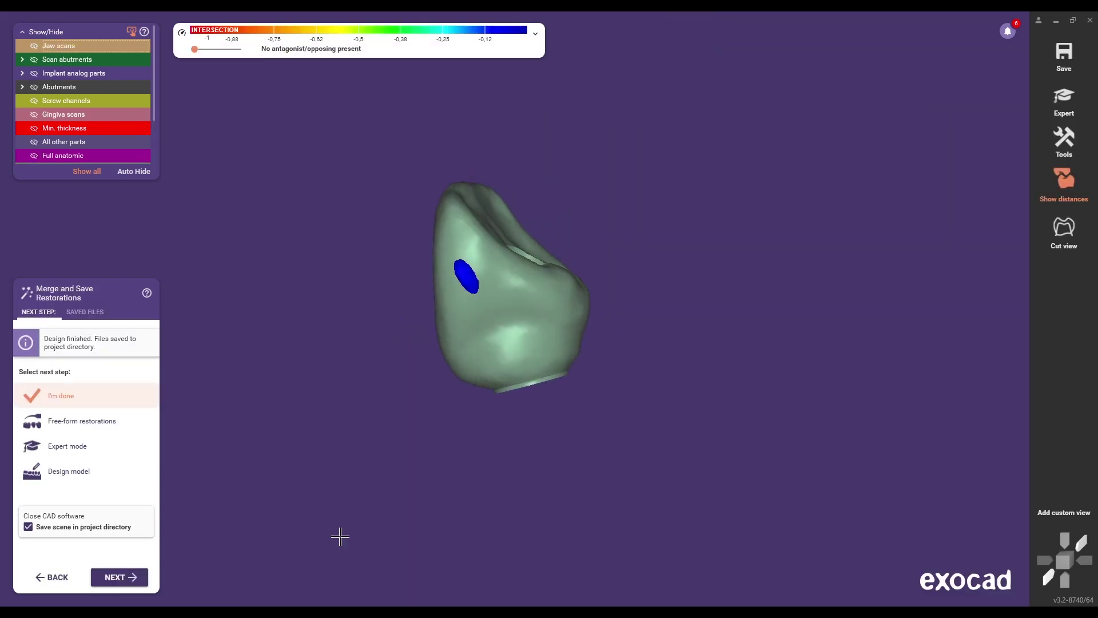
Finish the design and save the scene in the project directory, overwriting the existing file 2024-06-18_00001-001.dentalCAD.
{"action": "left_click", "coordinate": [118, 579]}
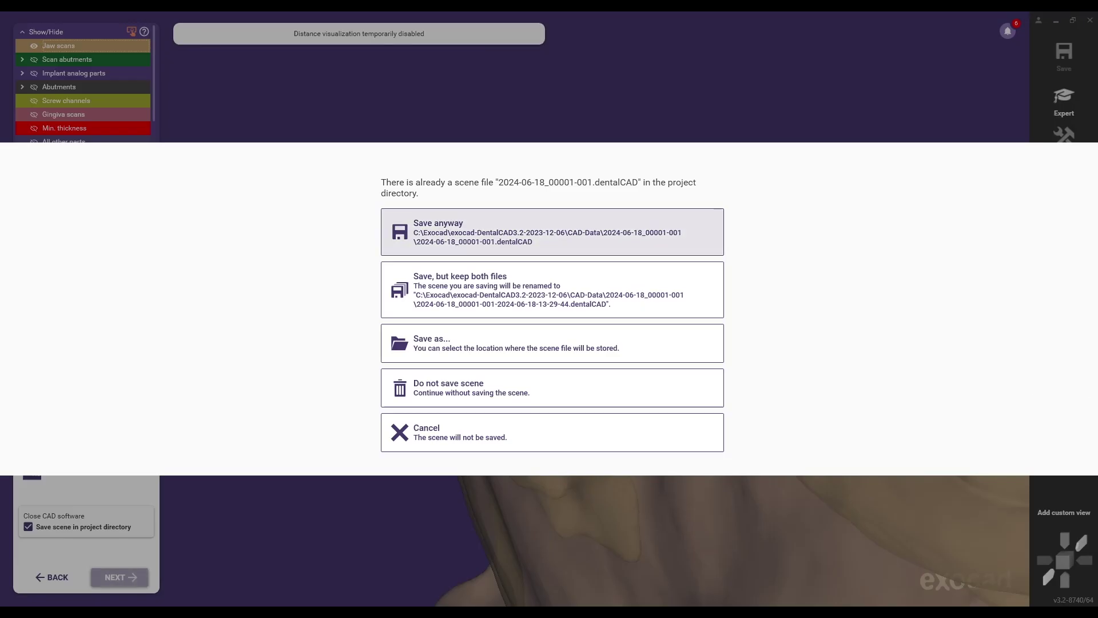
{"action": "left_click", "coordinate": [592, 239]}
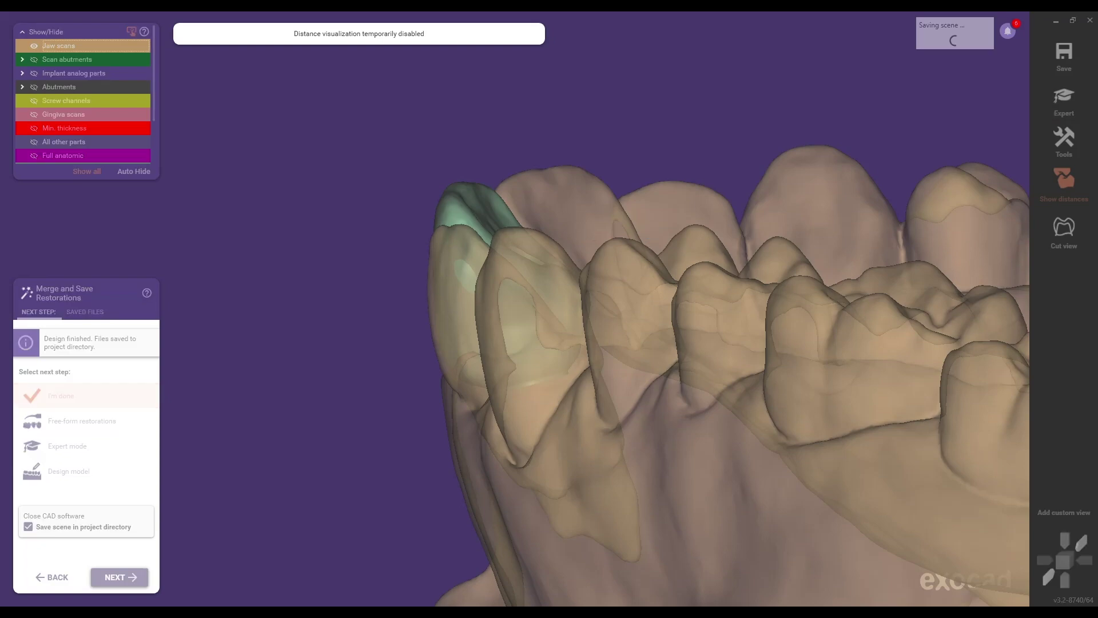